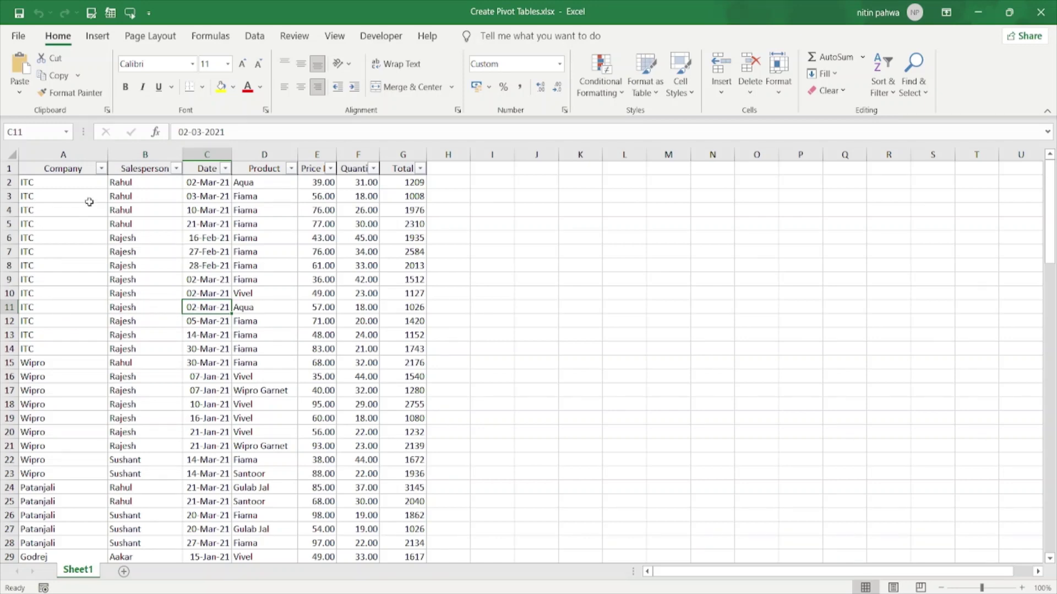
- Examine the Date column's filter options and the row 11 entries from Date through Total in the sales data
left_click(224, 169)
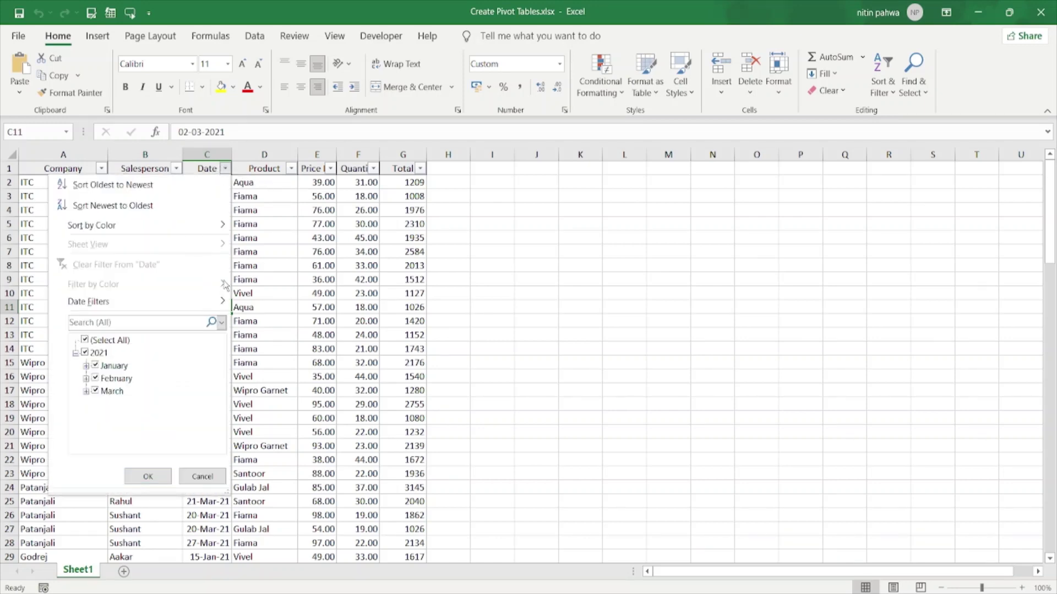
left_click(300, 318)
key("Left")
key("Right")
key("Right")
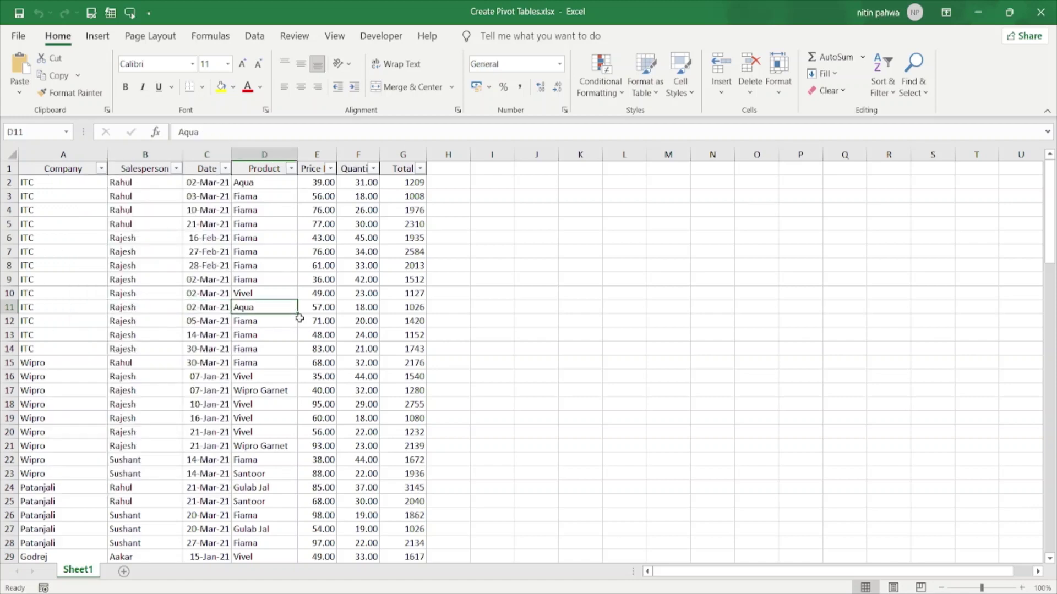
key("Right")
key("Right")
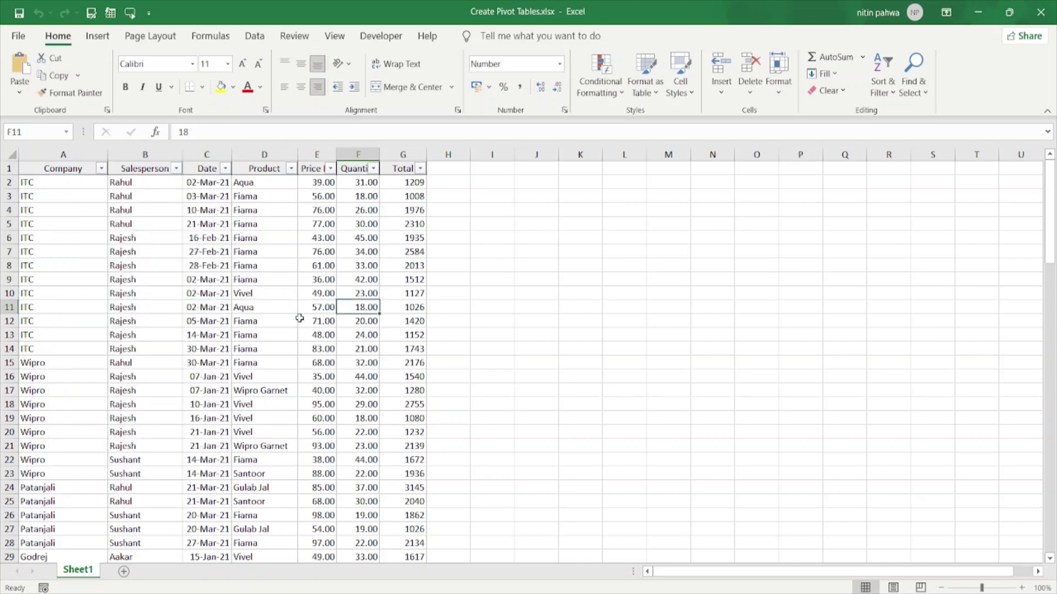
key("Right")
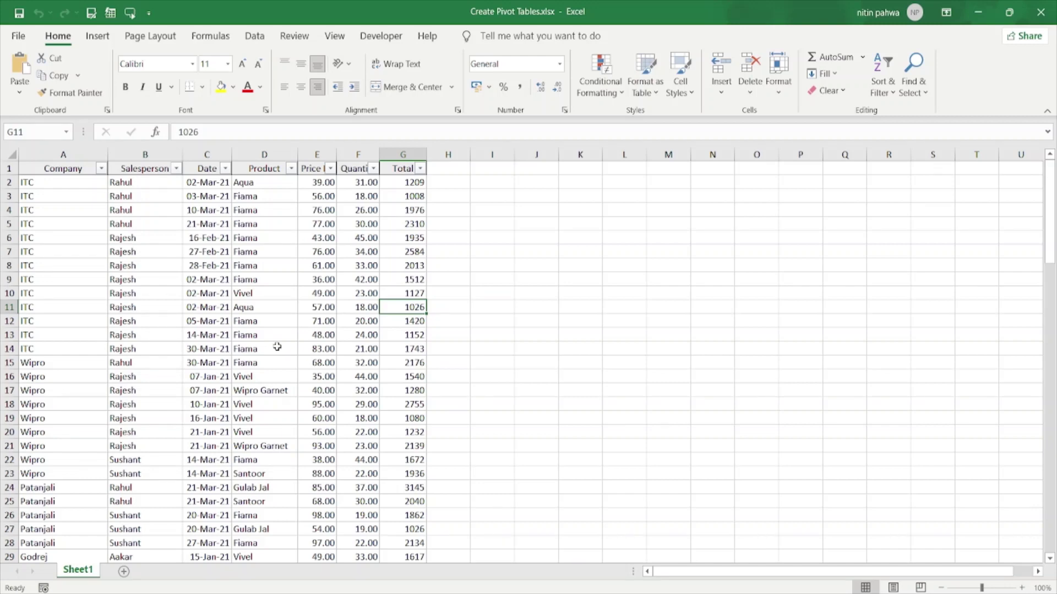
- Start a PivotTable from the sales data, selecting the source range Sheet1!$A$1:$G$109 including its header row
left_click(97, 37)
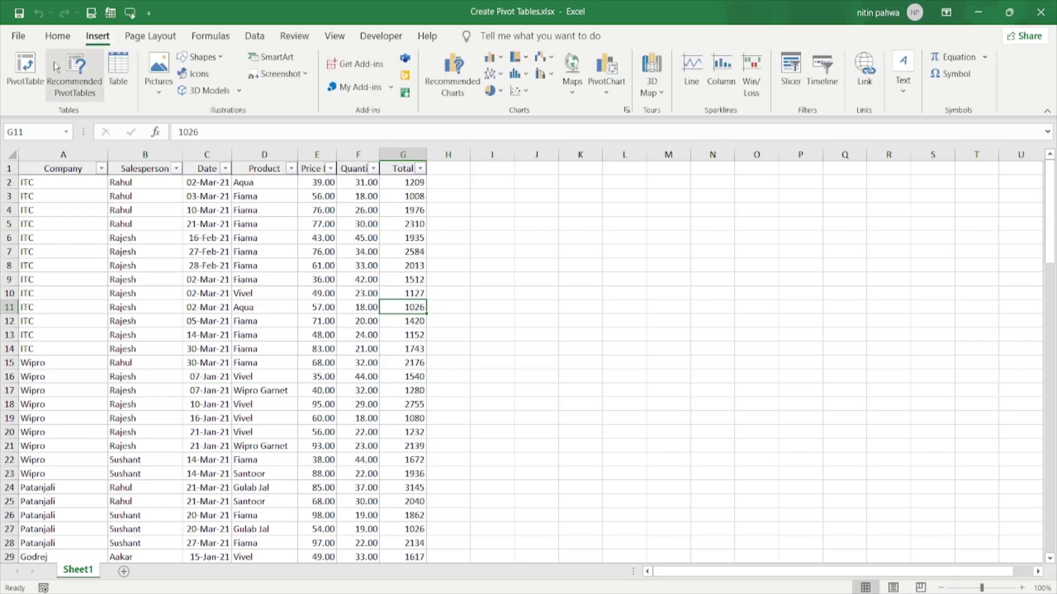
left_click(25, 66)
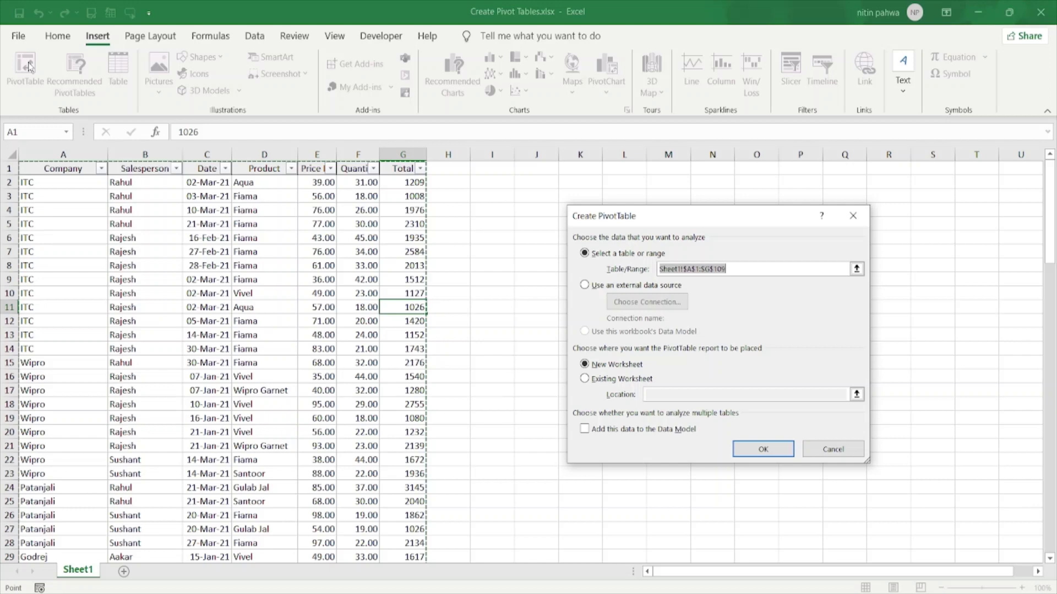
left_click(739, 270)
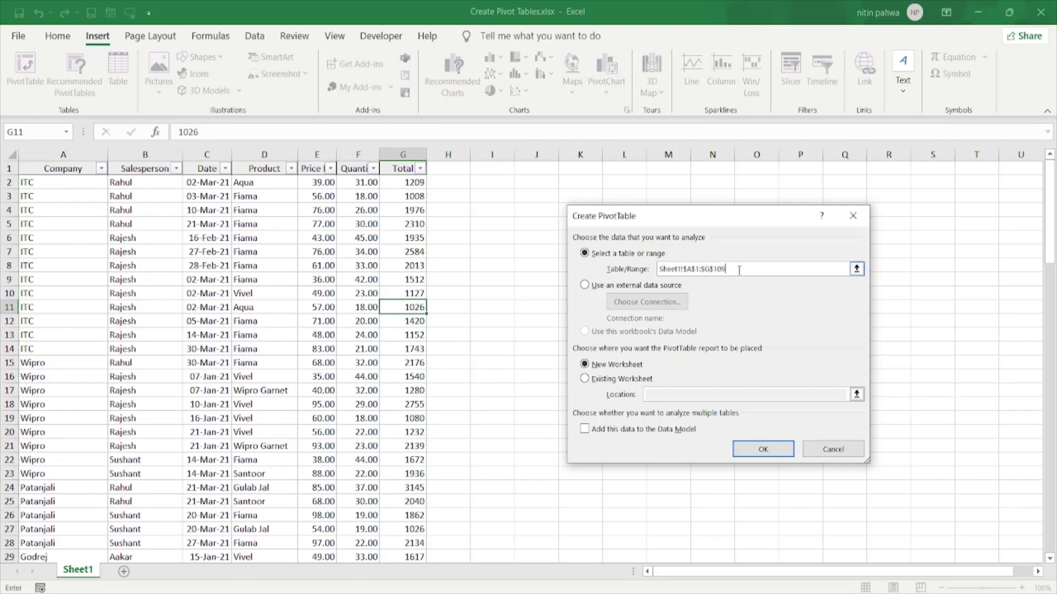
left_click(856, 269)
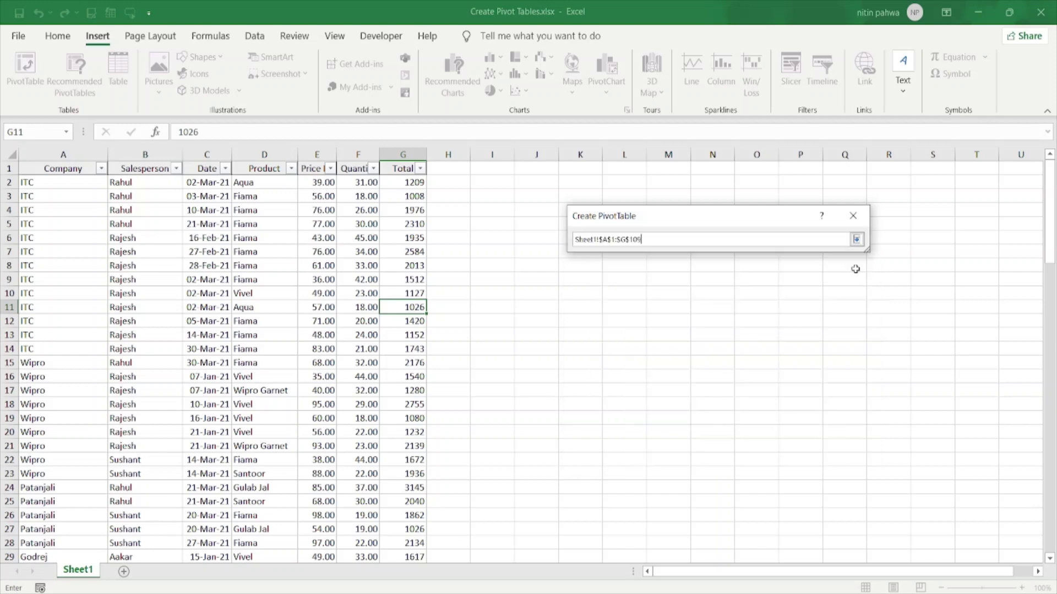
left_click(80, 167)
key("ctrl+shift+Right")
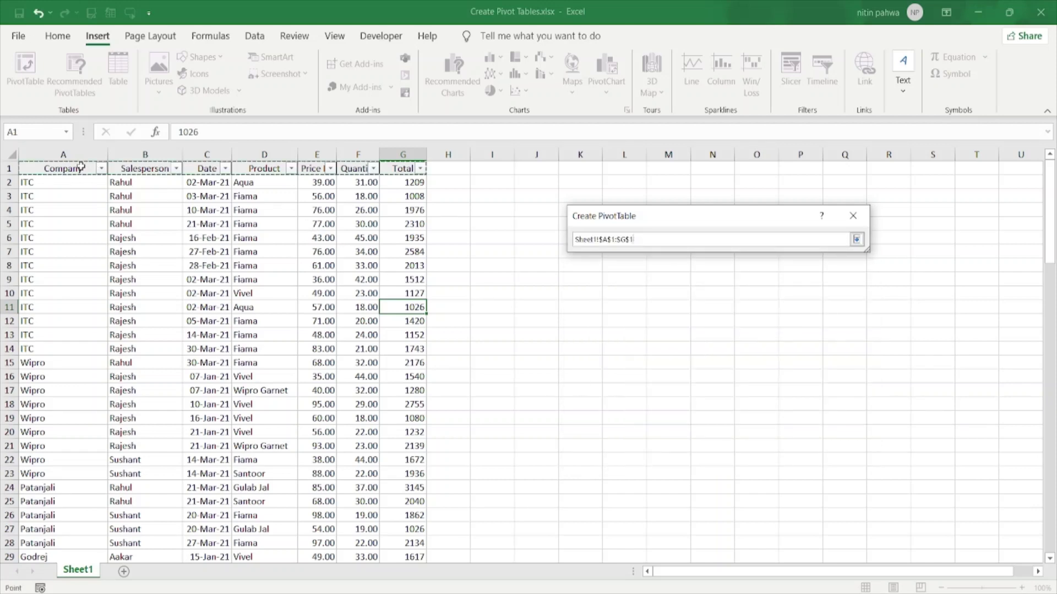
key("ctrl+shift+Down")
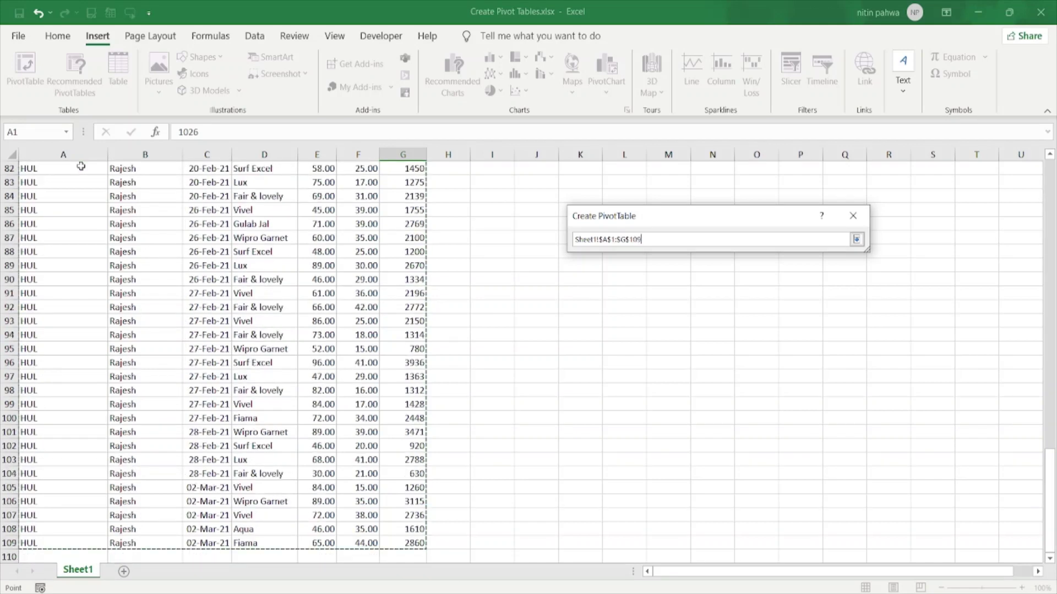
left_click(856, 240)
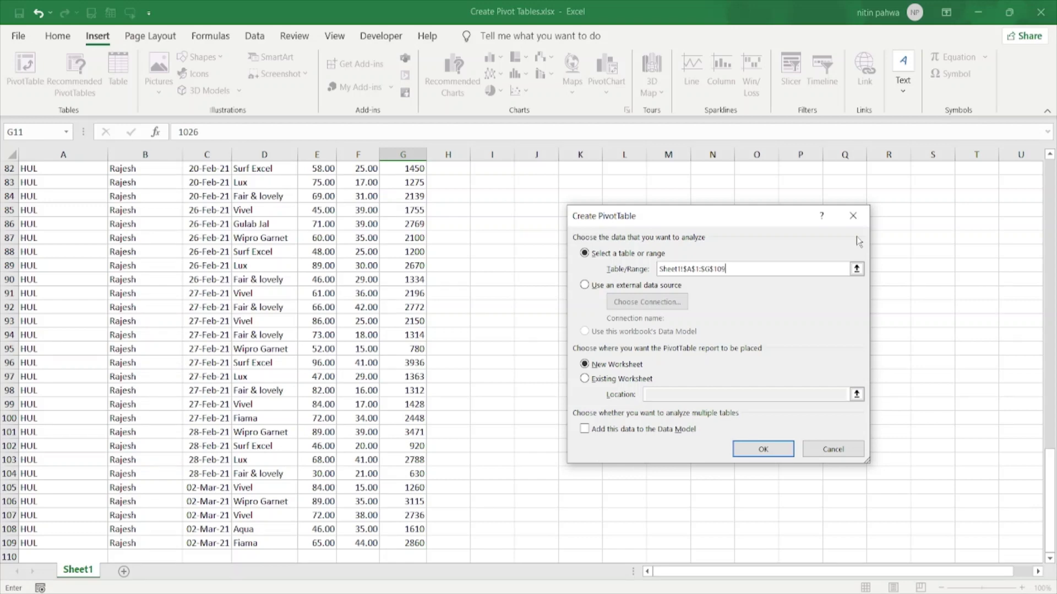
- Place the PivotTable report on a new worksheet and create it
left_click(585, 379)
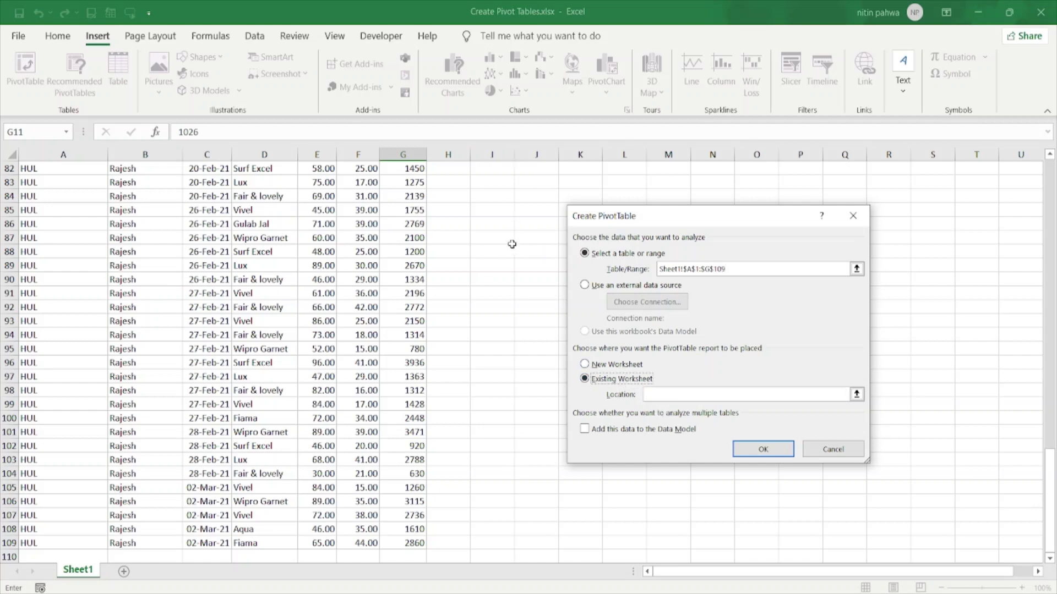
left_click(585, 364)
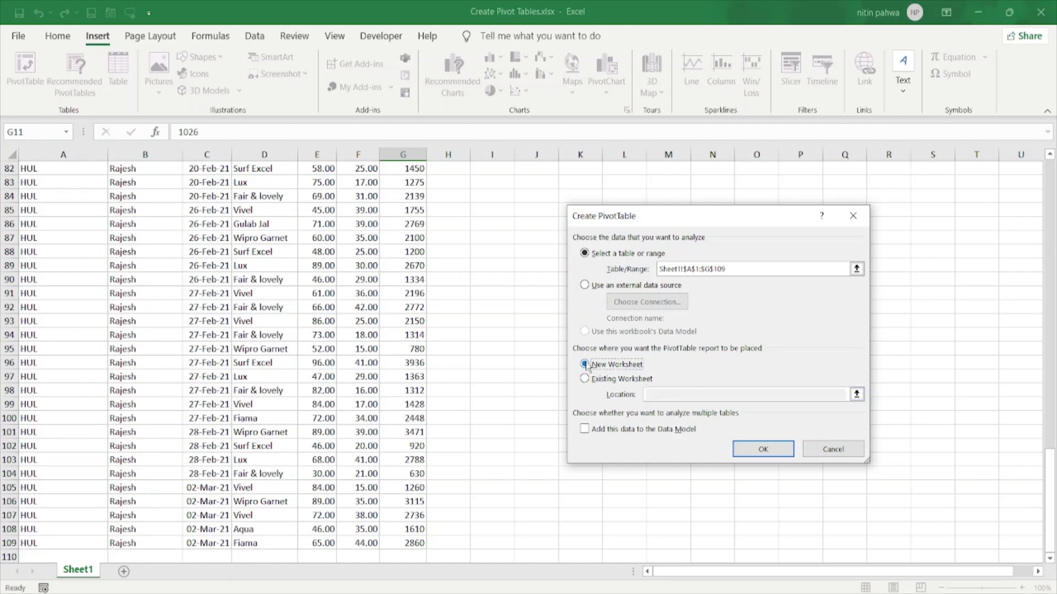
left_click(763, 449)
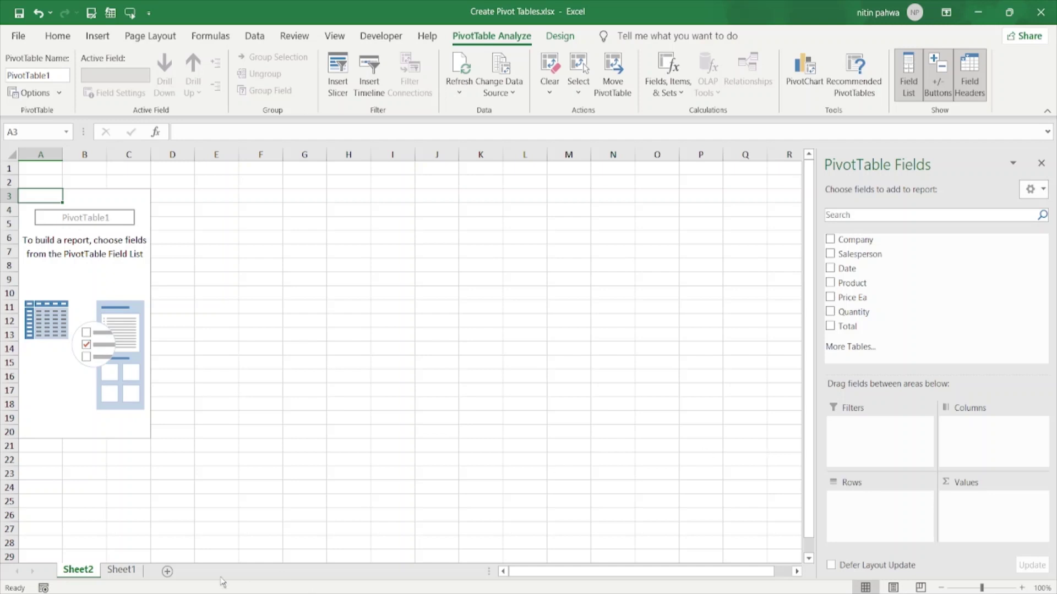
- Auto-fit the width of the Price Ea column in Sheet1's source data
left_click(136, 571)
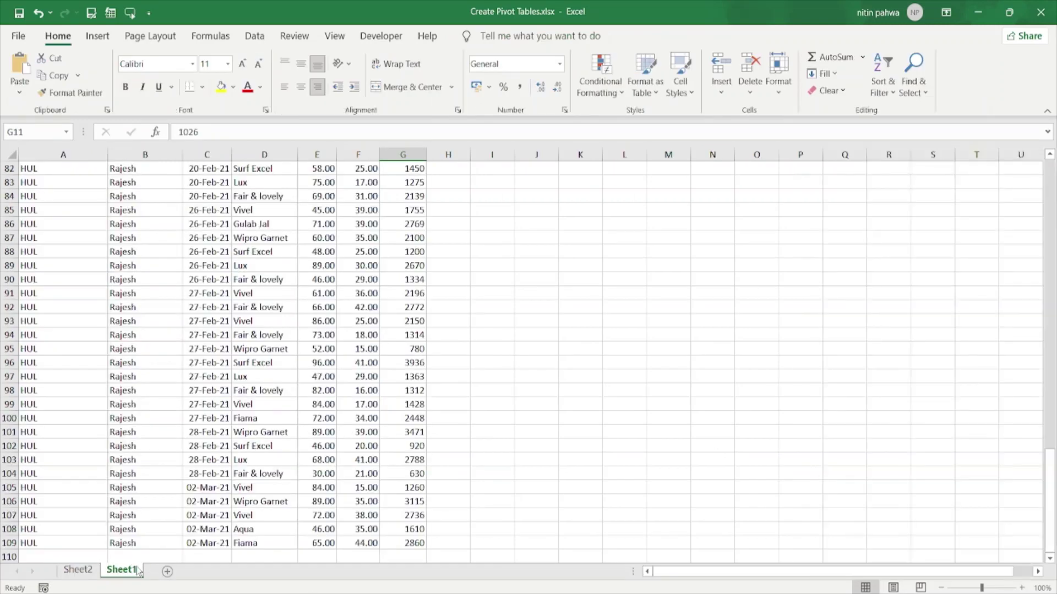
left_click(136, 338)
key("ctrl+Up")
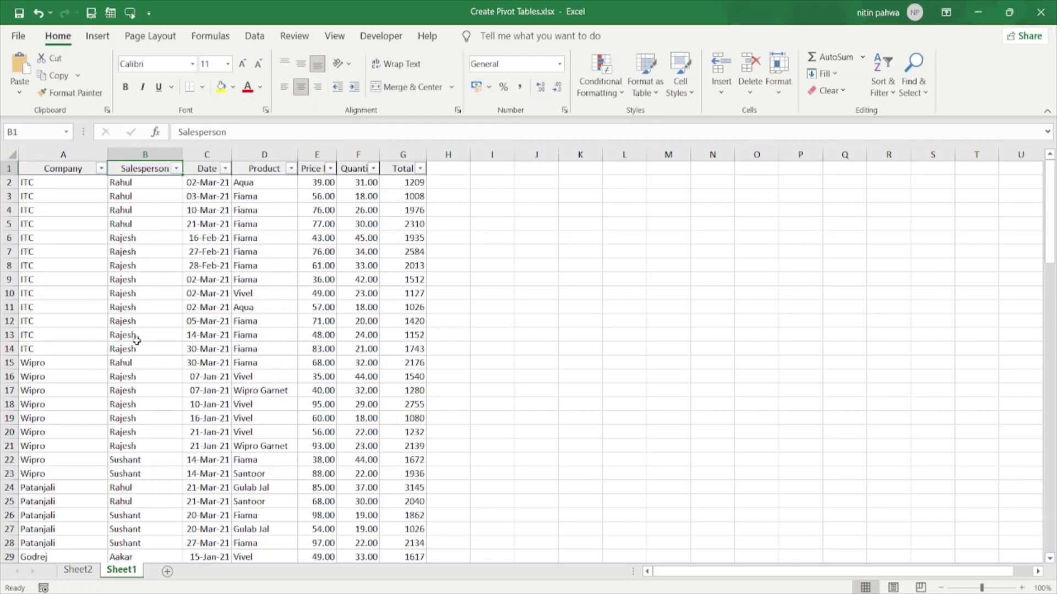
left_click(75, 572)
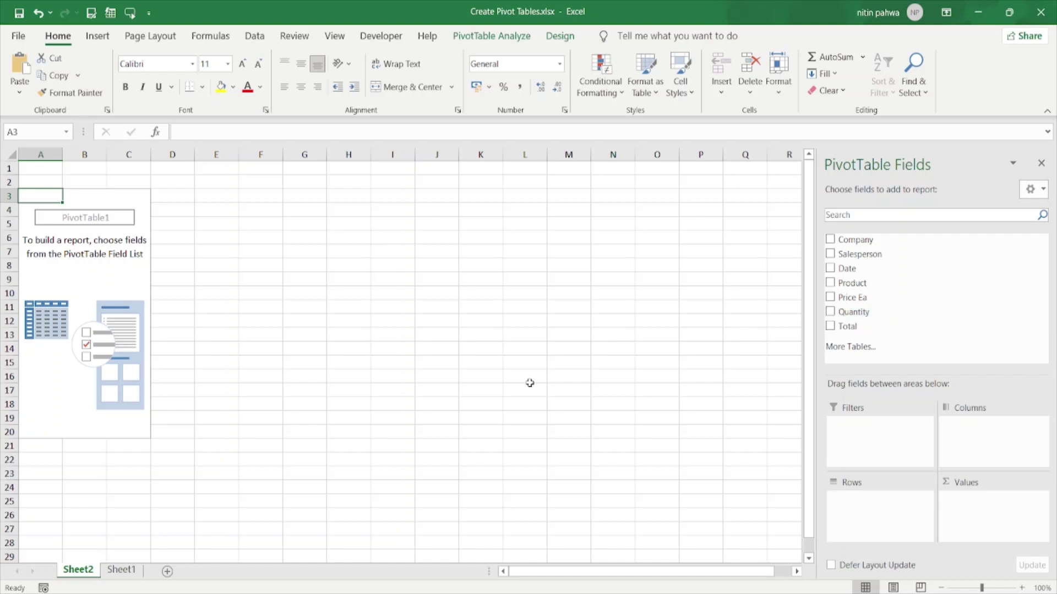
left_click(121, 570)
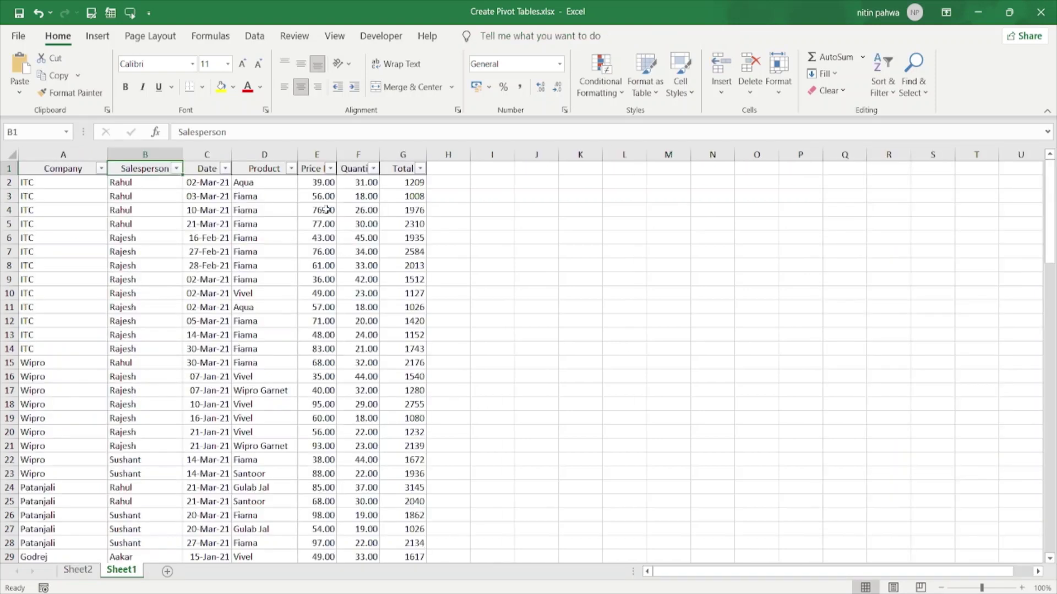
double_click(338, 155)
left_click(217, 238)
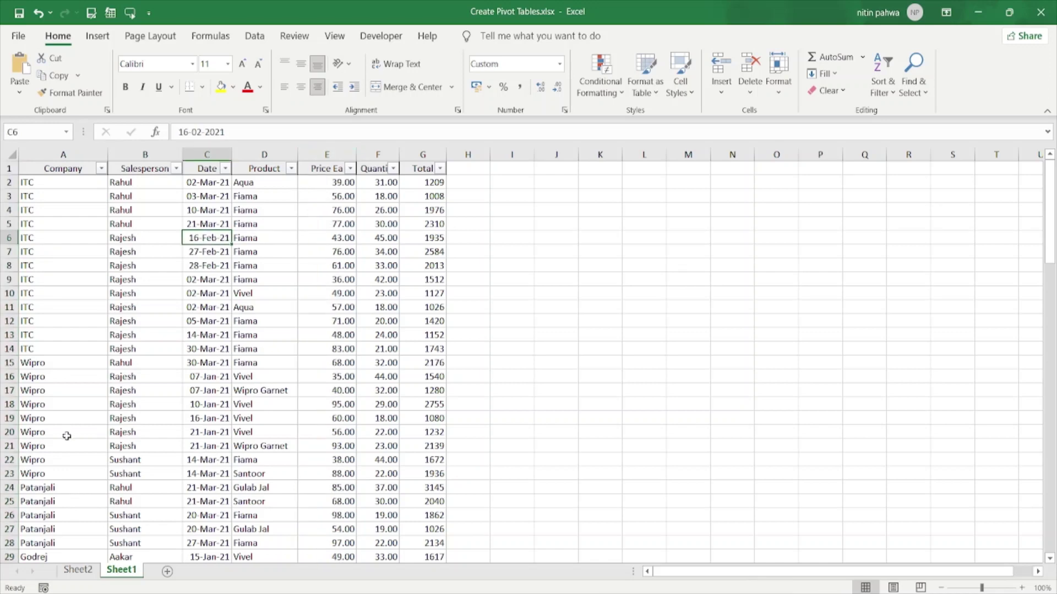
- Review the source headers from Company to Total in Sheet1, and compare them with the PivotTable field areas in Sheet2
left_click(54, 166)
key("Right")
key("Right")
key("Right")
key("Right")
key("Right")
key("Right")
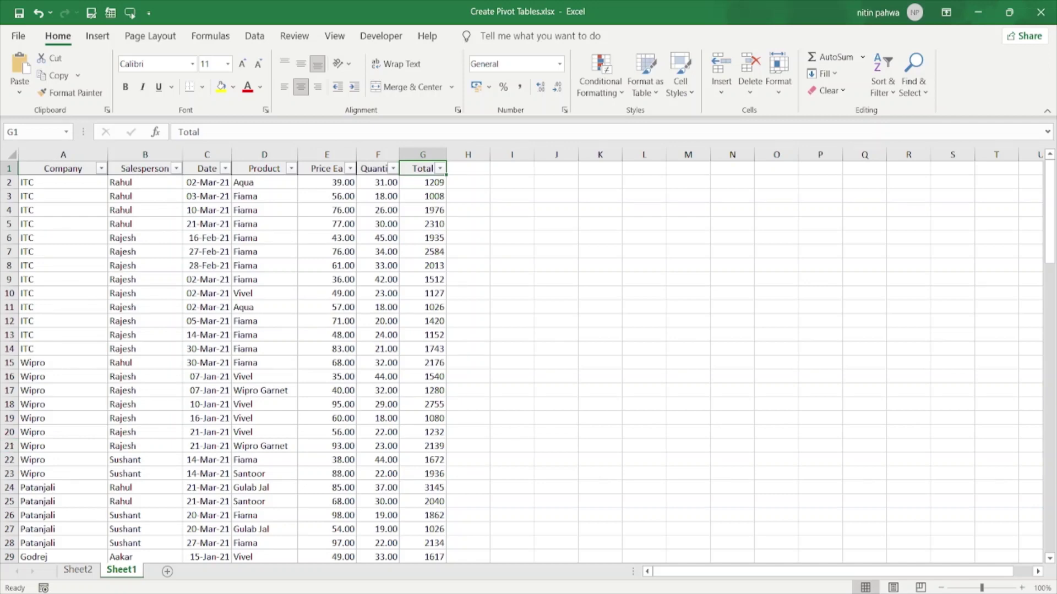
left_click(81, 571)
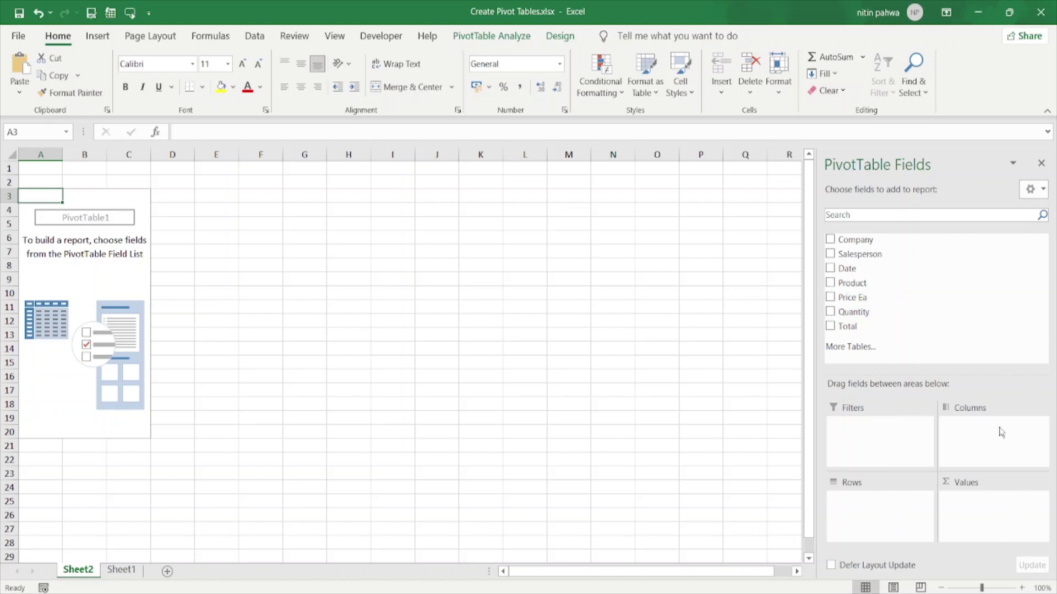
left_click(900, 450)
left_click(1008, 437)
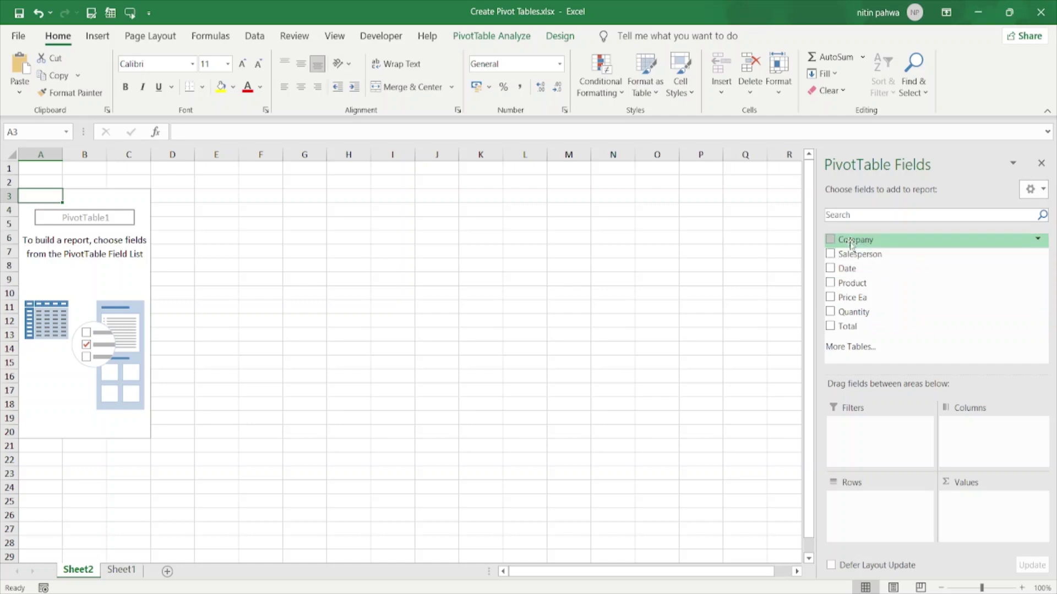
- Add Company and Product as row fields and Quantity as a summed value in the PivotTable
left_click(830, 240)
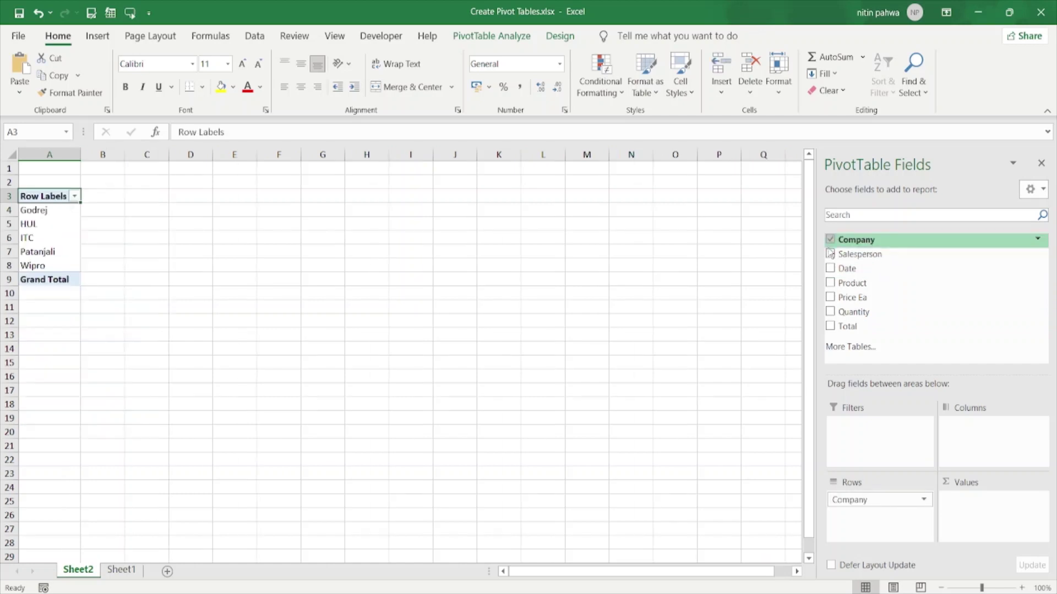
left_click(829, 283)
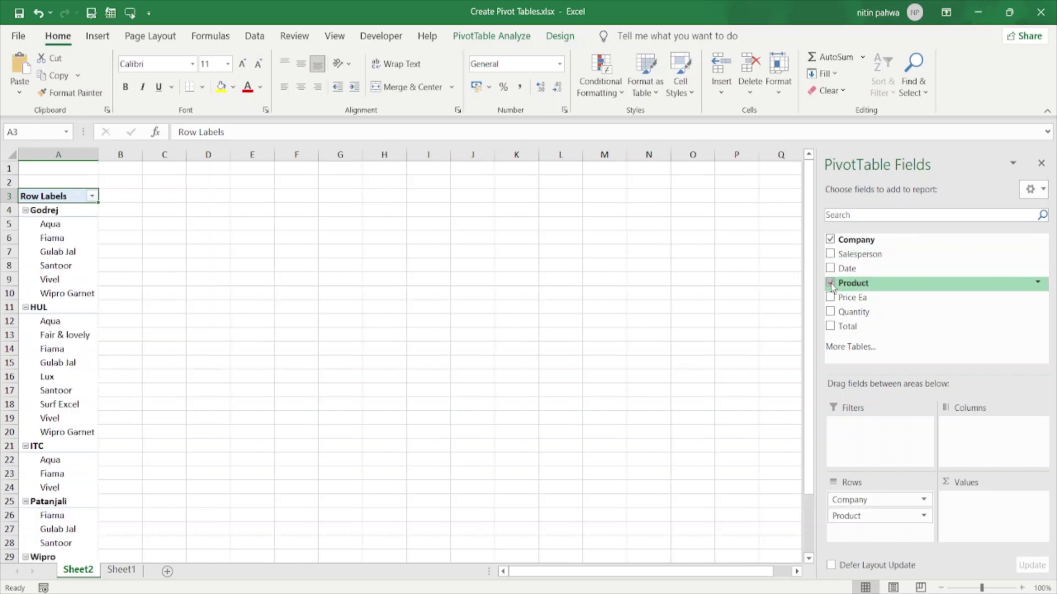
left_click(830, 312)
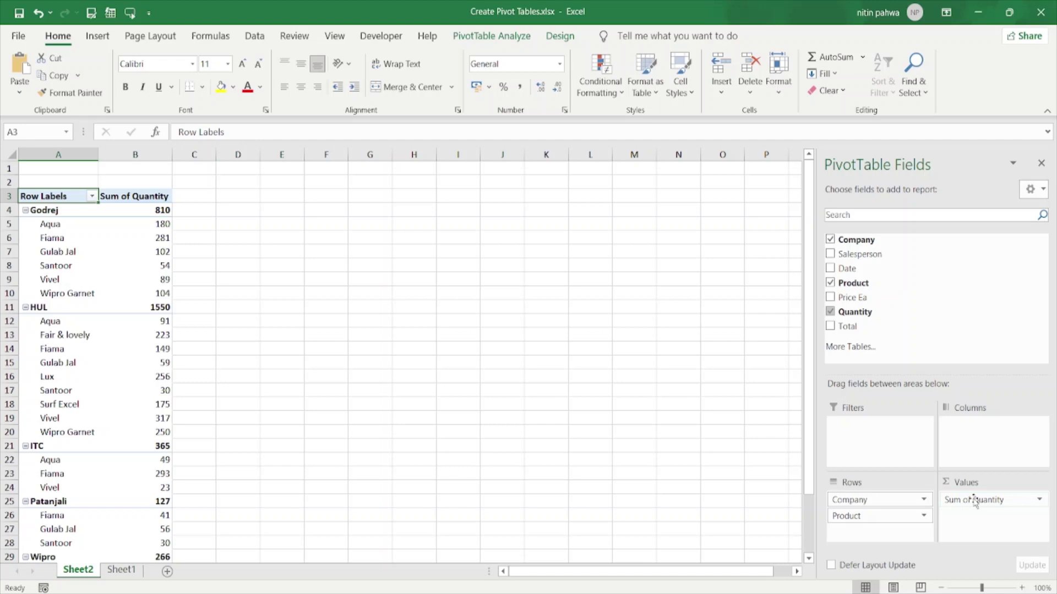
- Add the Date field to the PivotTable's rows beneath Product, grouped by month
left_click(848, 501)
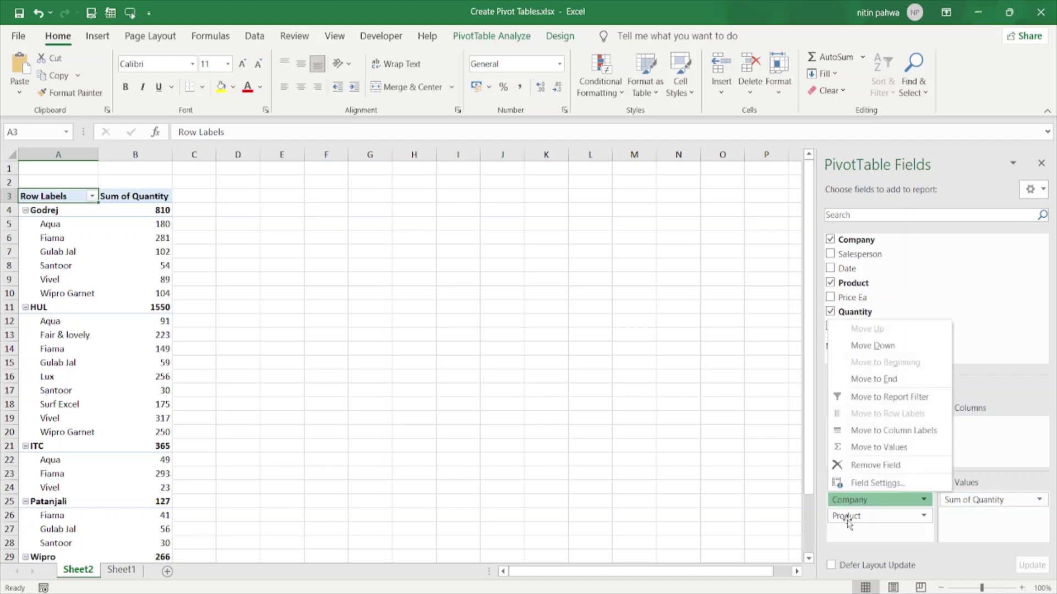
left_click(848, 516)
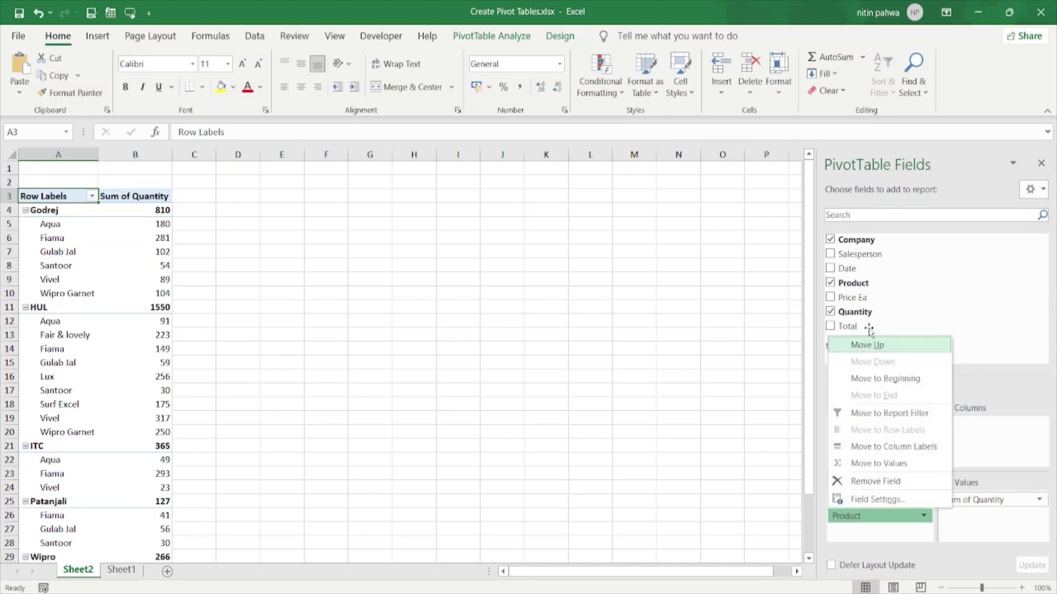
left_click(917, 302)
left_click(830, 269)
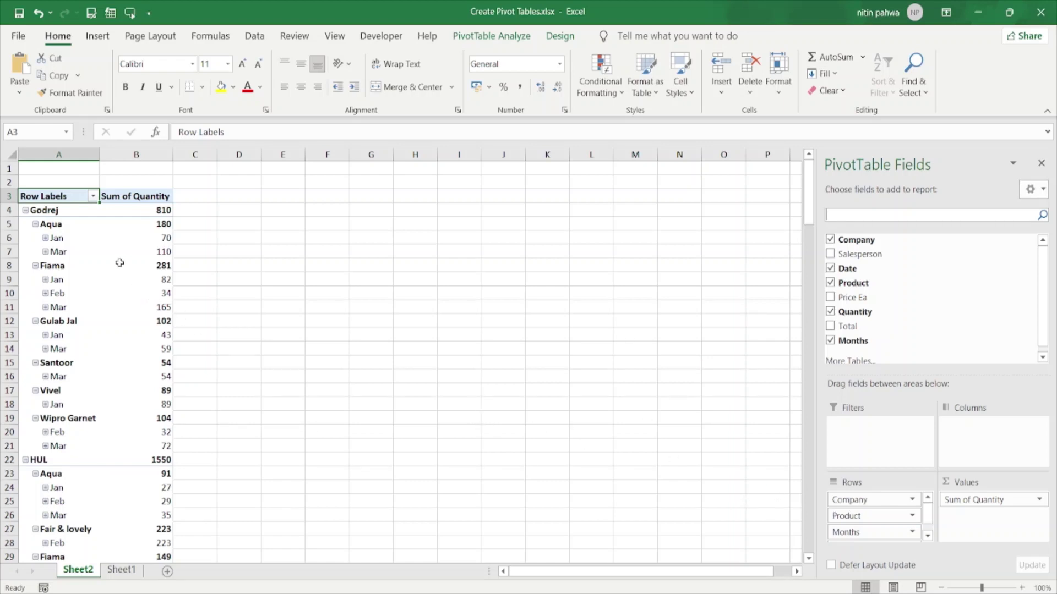
mouse_move(119, 264)
left_click(152, 193)
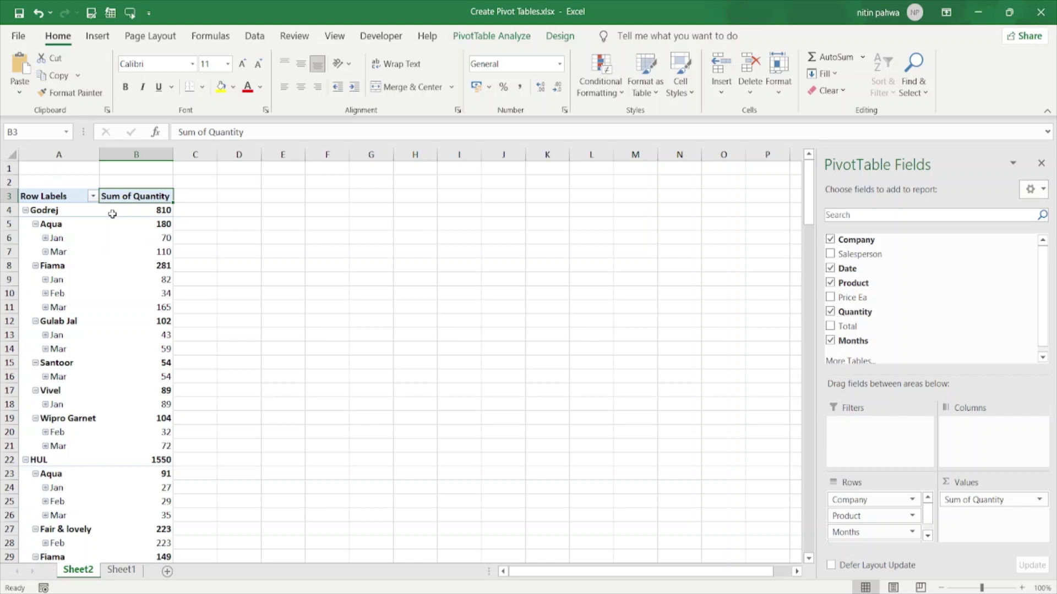
left_click(106, 36)
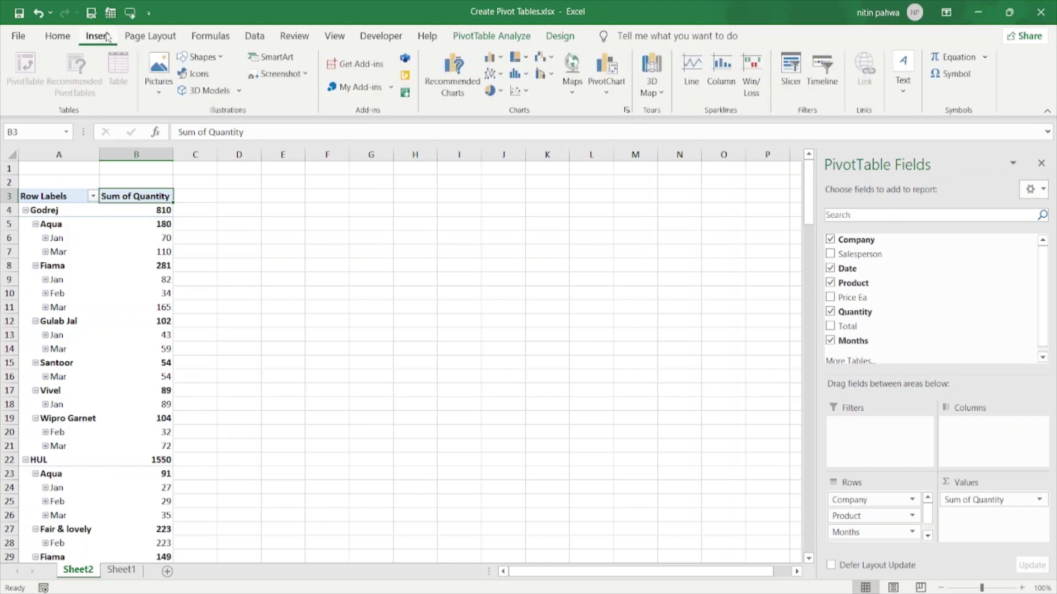
left_click(553, 37)
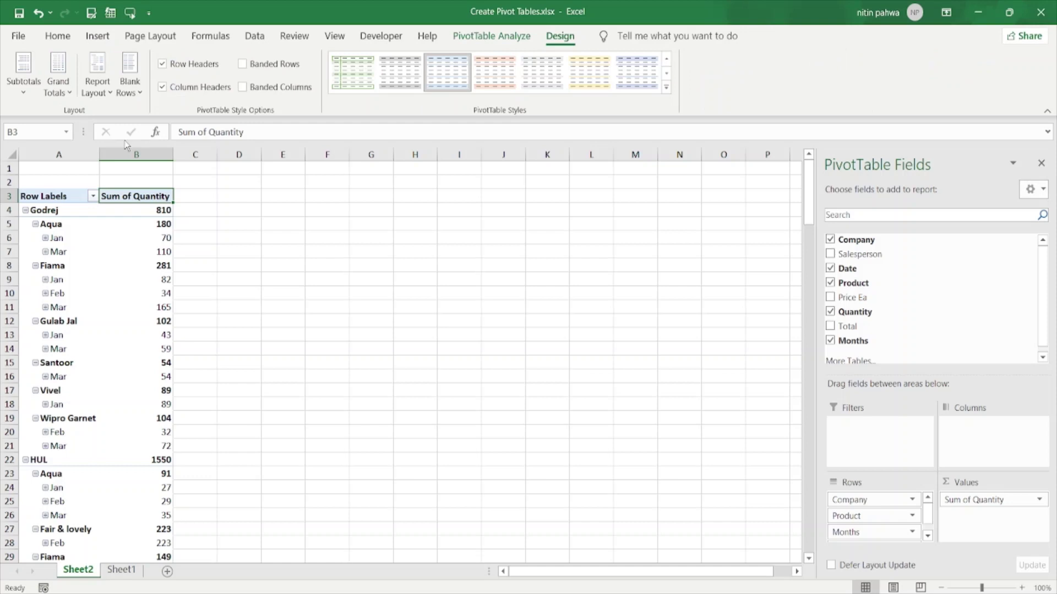
left_click(498, 38)
left_click(110, 304)
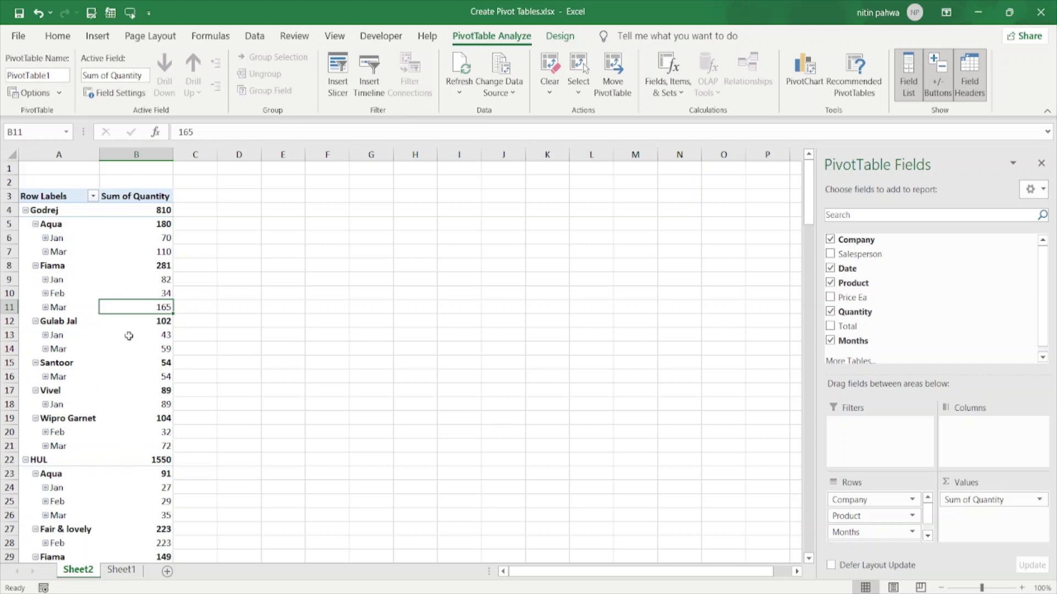
mouse_move(129, 336)
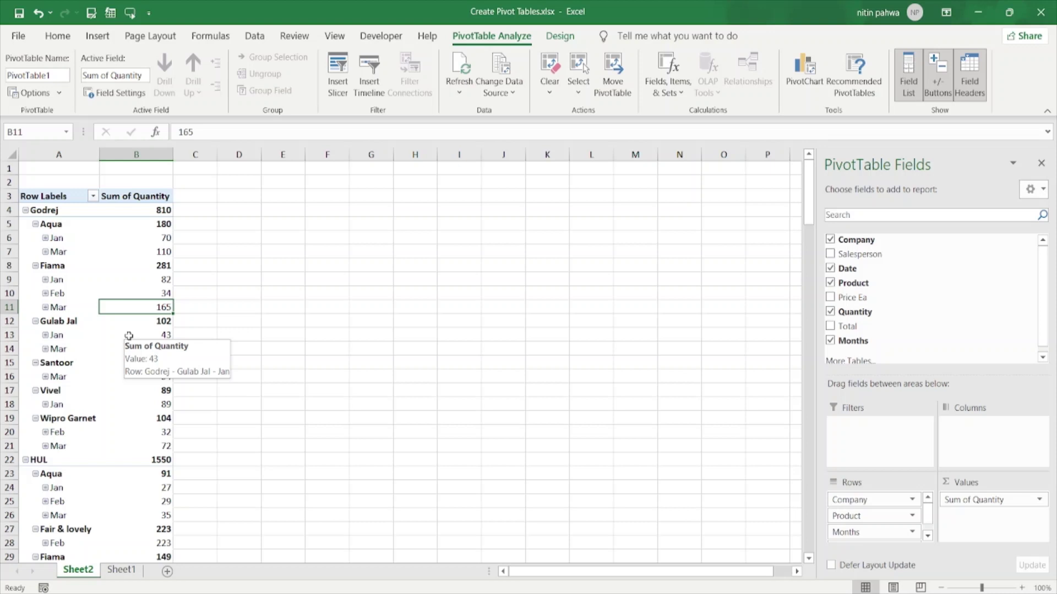
left_click(329, 37)
left_click(261, 34)
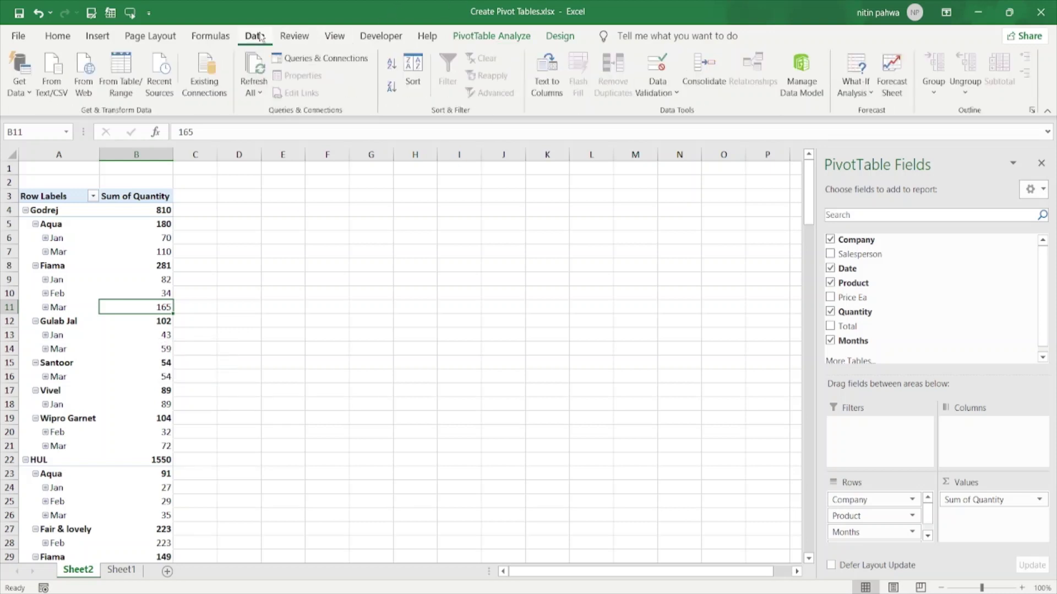
left_click(295, 37)
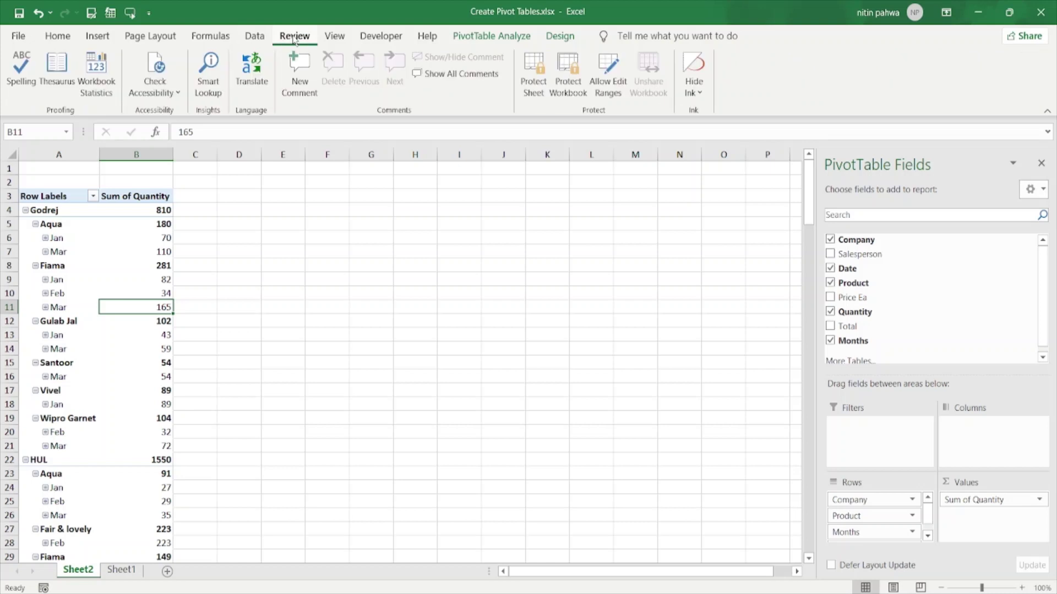
left_click(340, 43)
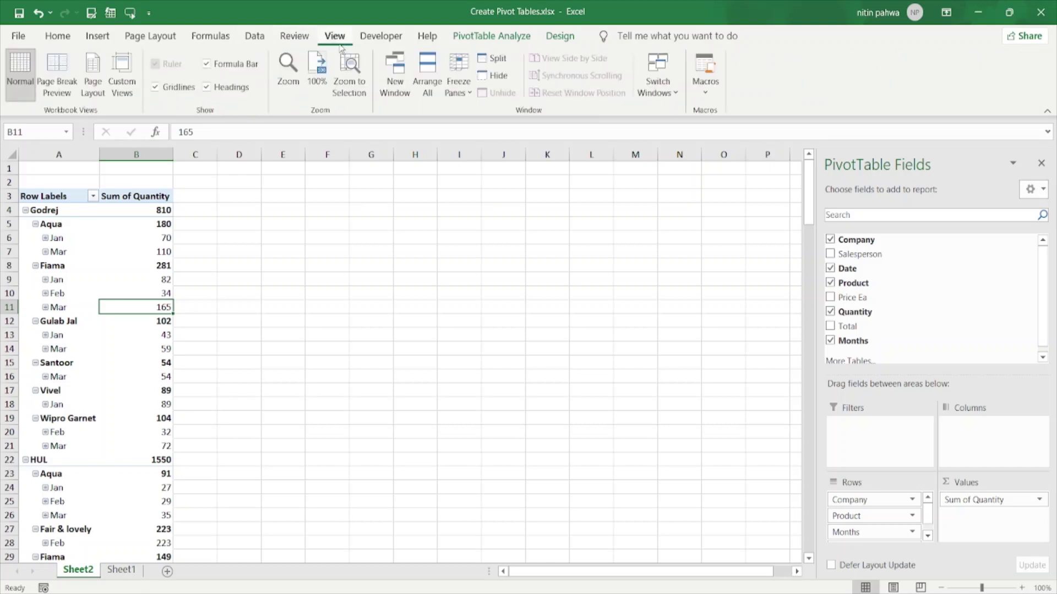
left_click(100, 42)
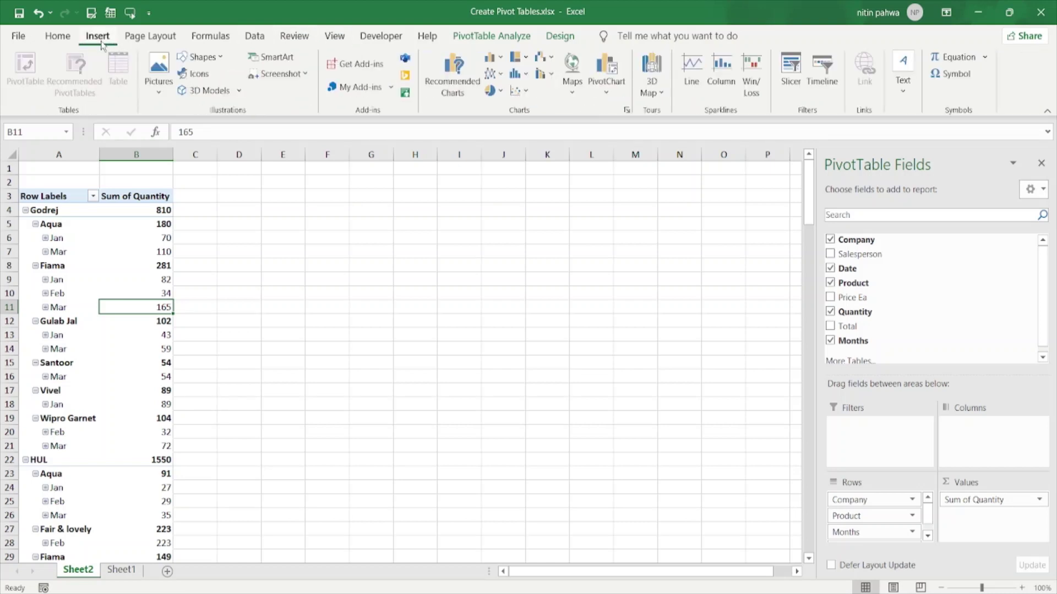
left_click(51, 39)
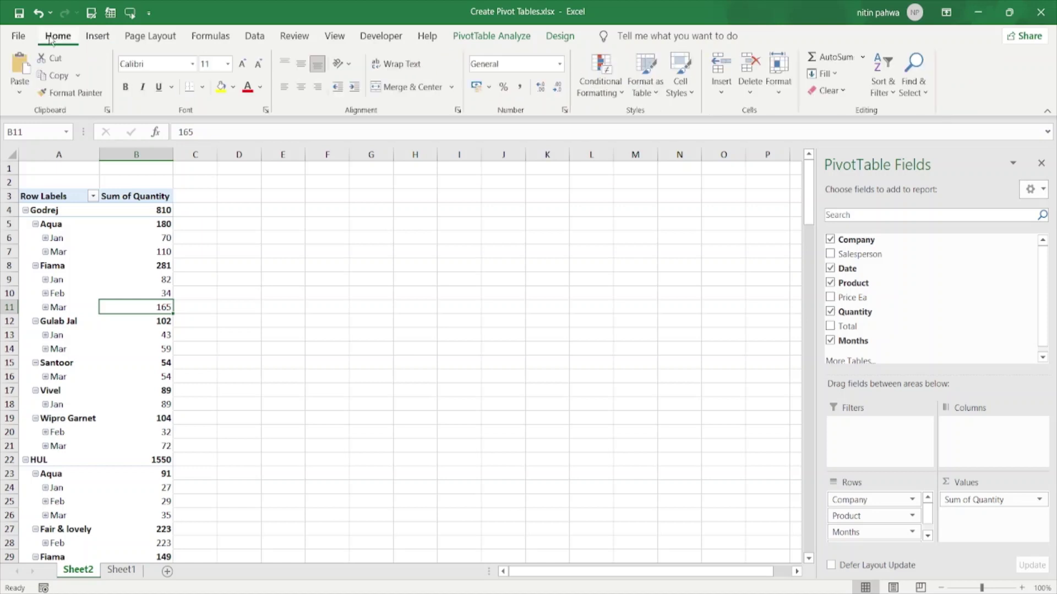
left_click(92, 268)
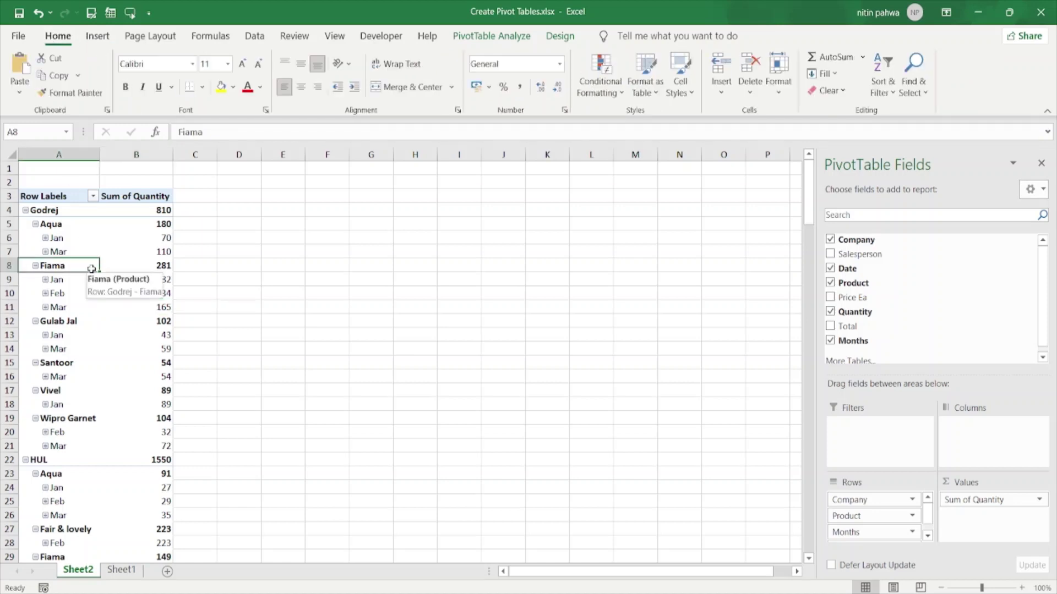
- Rename the PivotTable's Company field as Firm
left_click(503, 38)
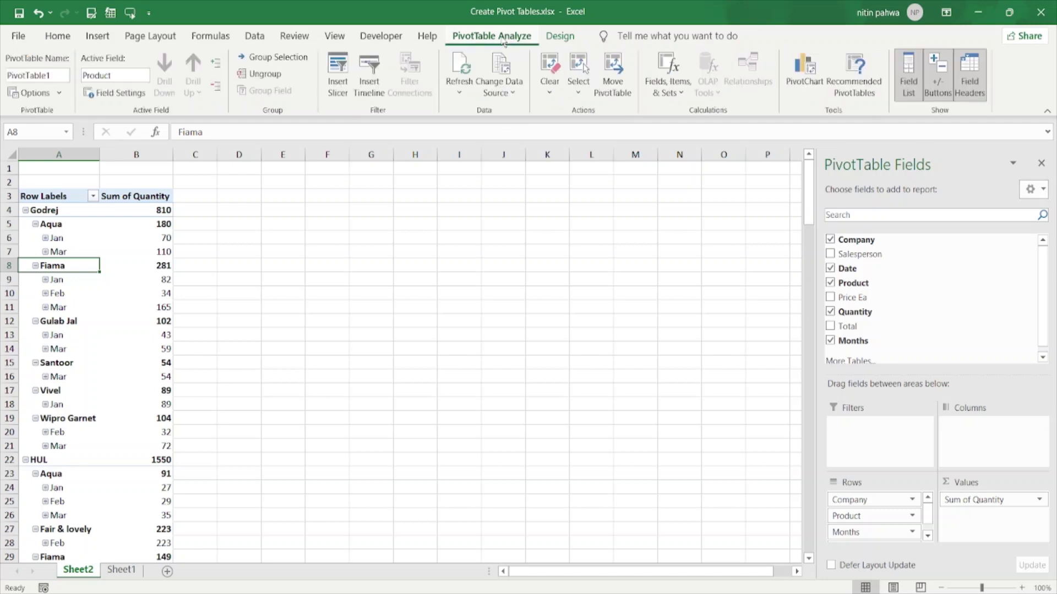
mouse_move(158, 341)
left_click(64, 76)
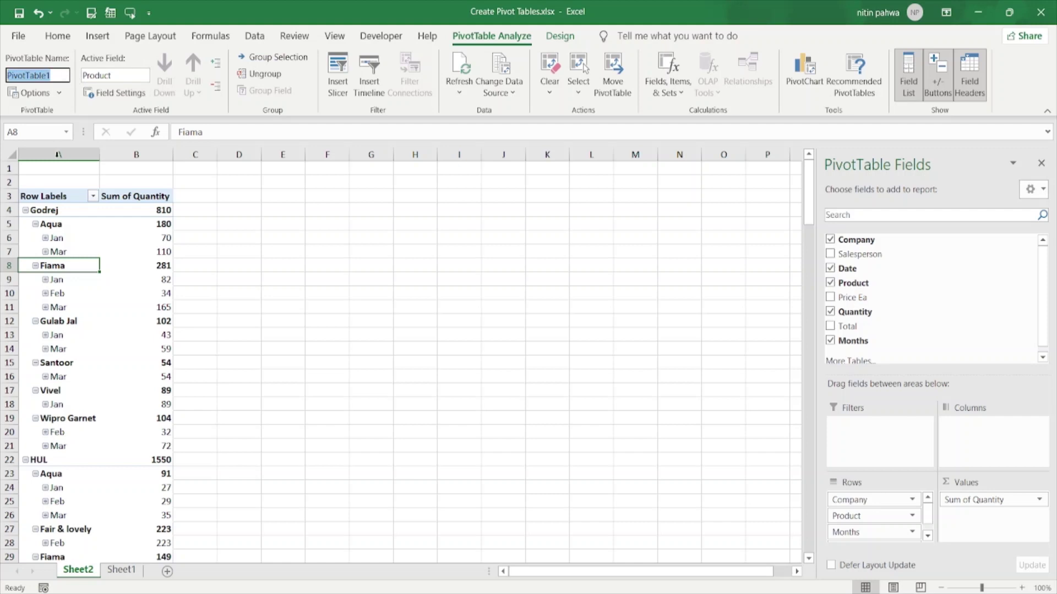
left_click(66, 196)
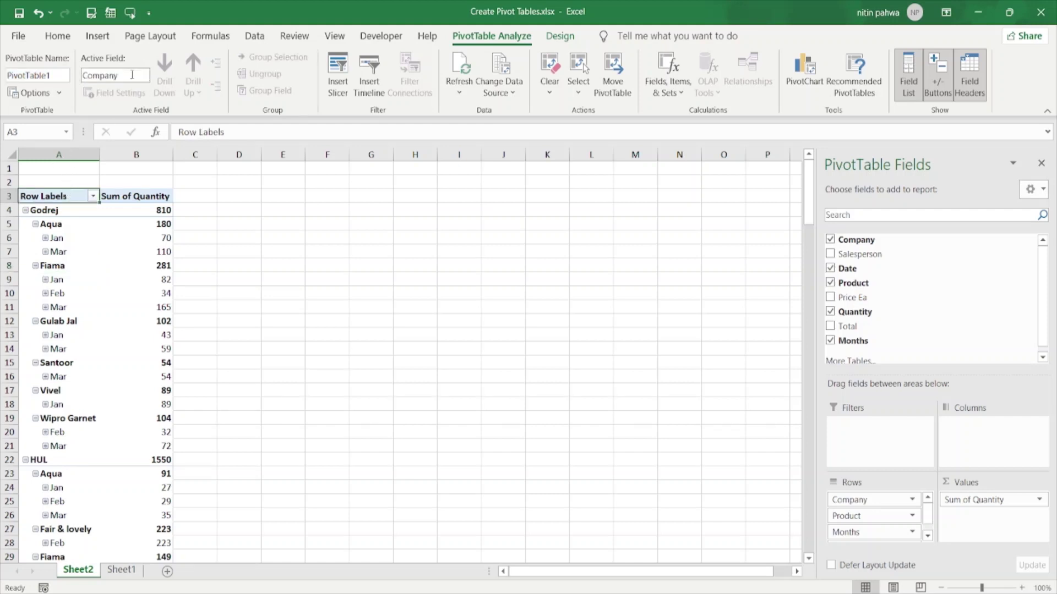
left_click(132, 74)
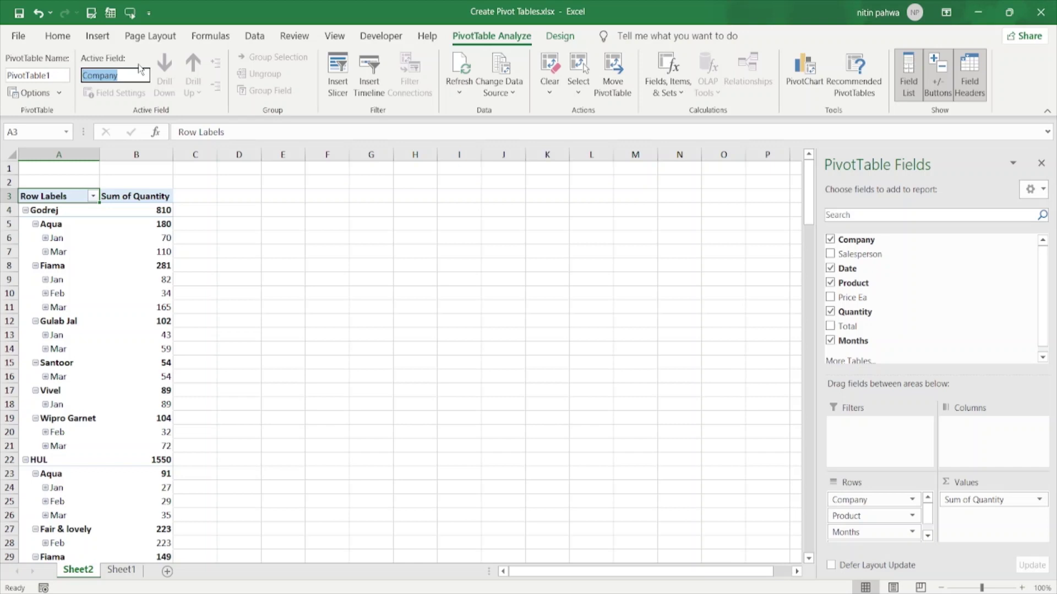
type("Firm")
key("Return")
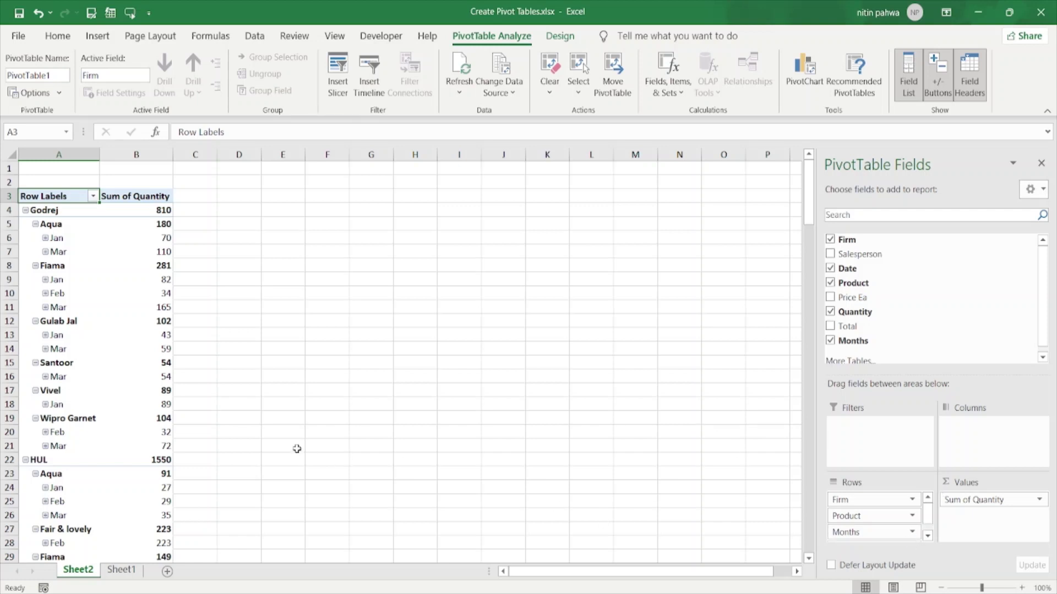
- Collapse the Godrej, HUL, ITC, Patanjali and Wipro groups in the PivotTable
left_click(941, 69)
left_click(941, 68)
left_click(24, 210)
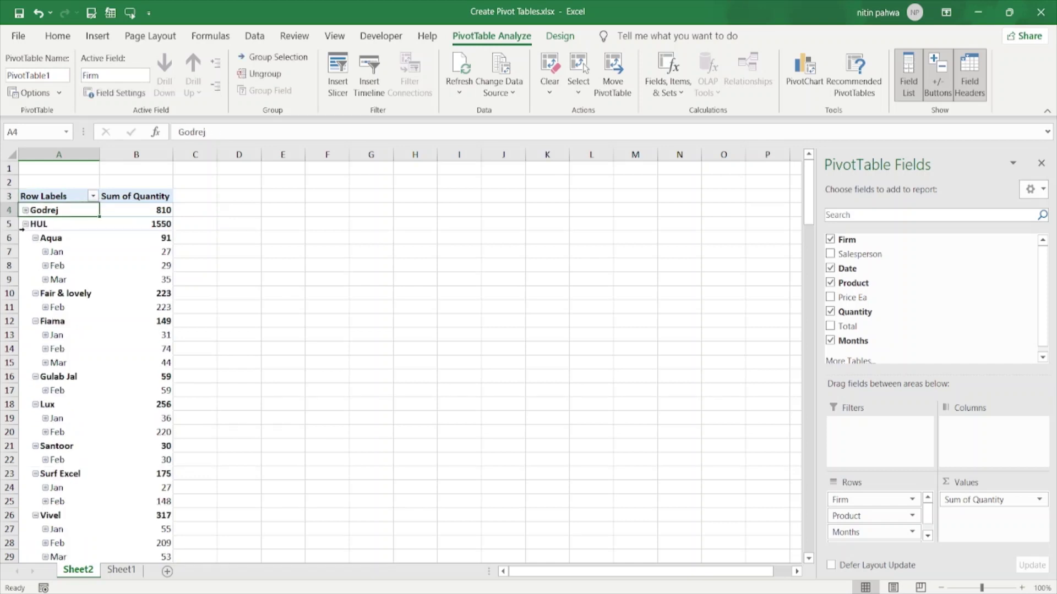
left_click(25, 224)
left_click(25, 238)
left_click(26, 253)
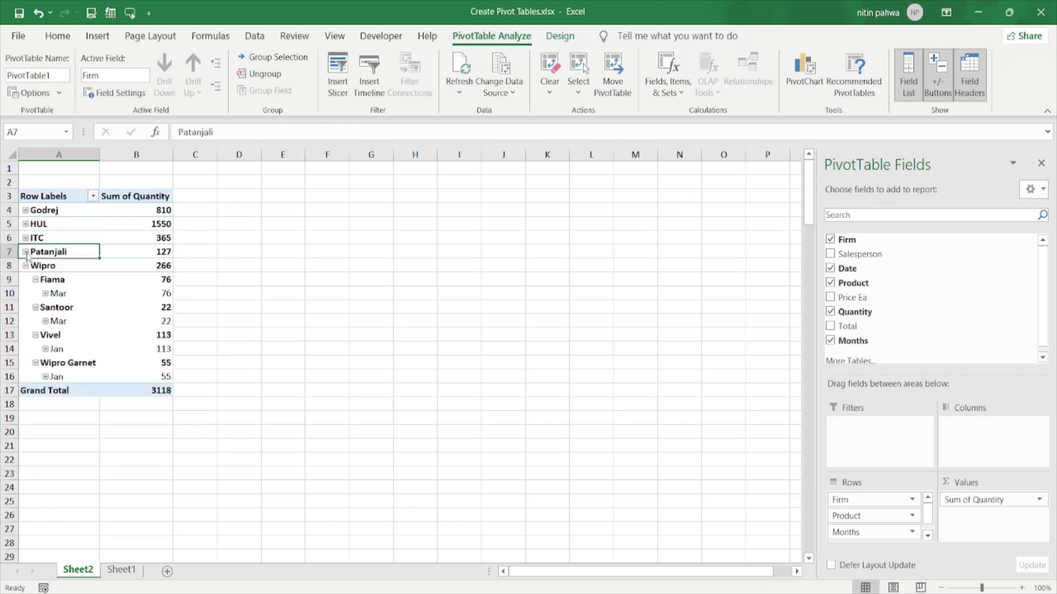
left_click(25, 266)
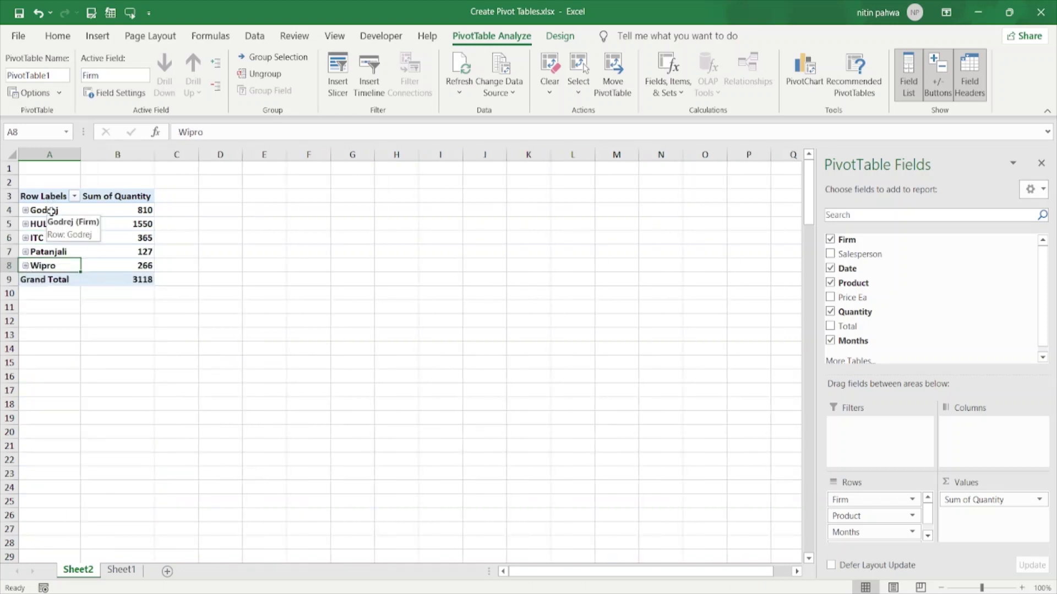
- Rename the PivotTable's Firm field back to Company
left_click(115, 74)
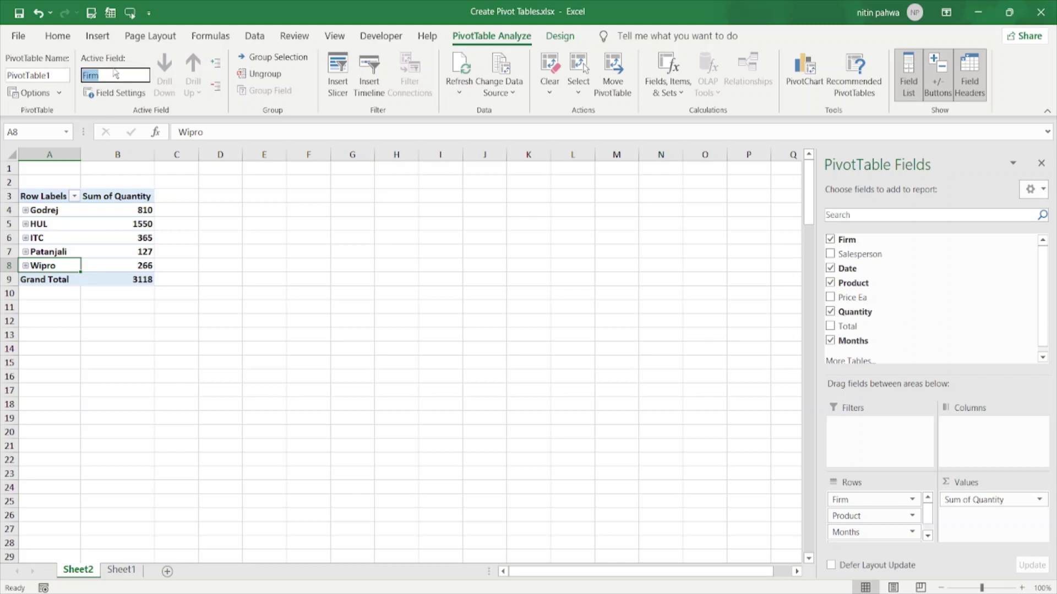
type("Company")
key("Return")
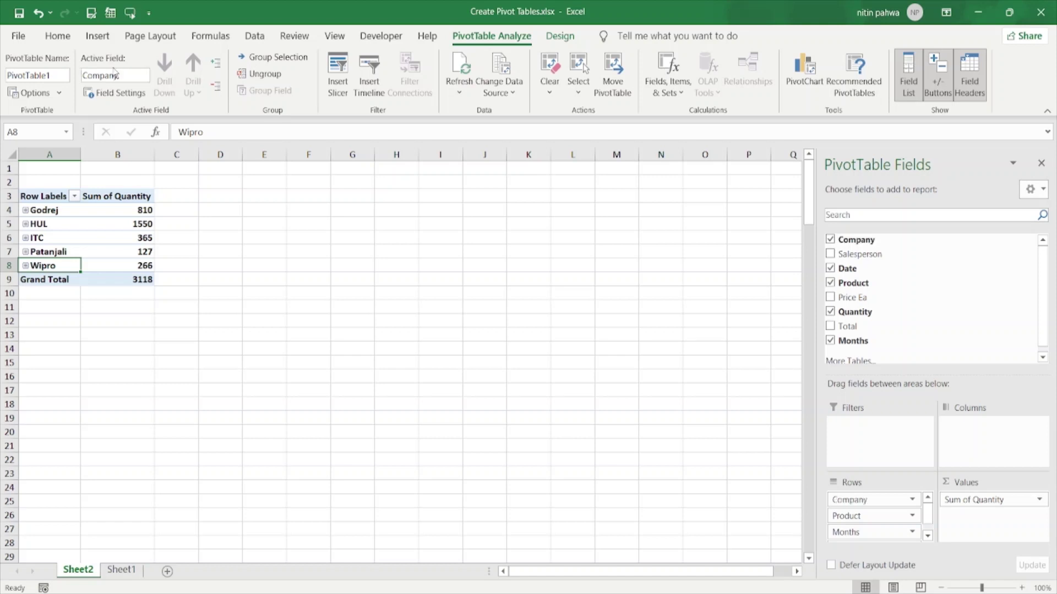
- Hide the PivotTable's expand and collapse buttons, and show them again
left_click(46, 211)
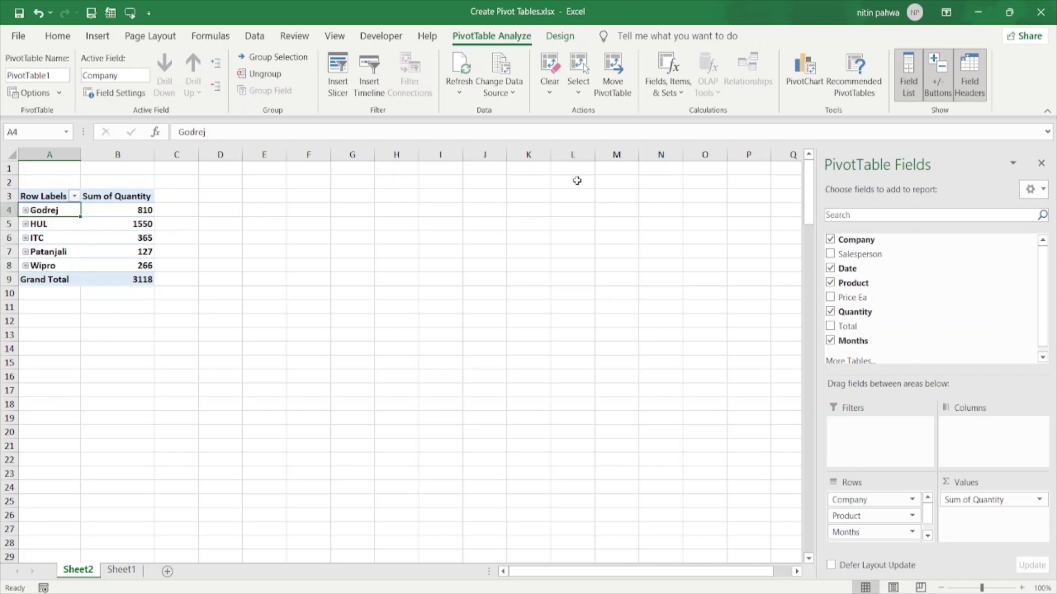
left_click(945, 88)
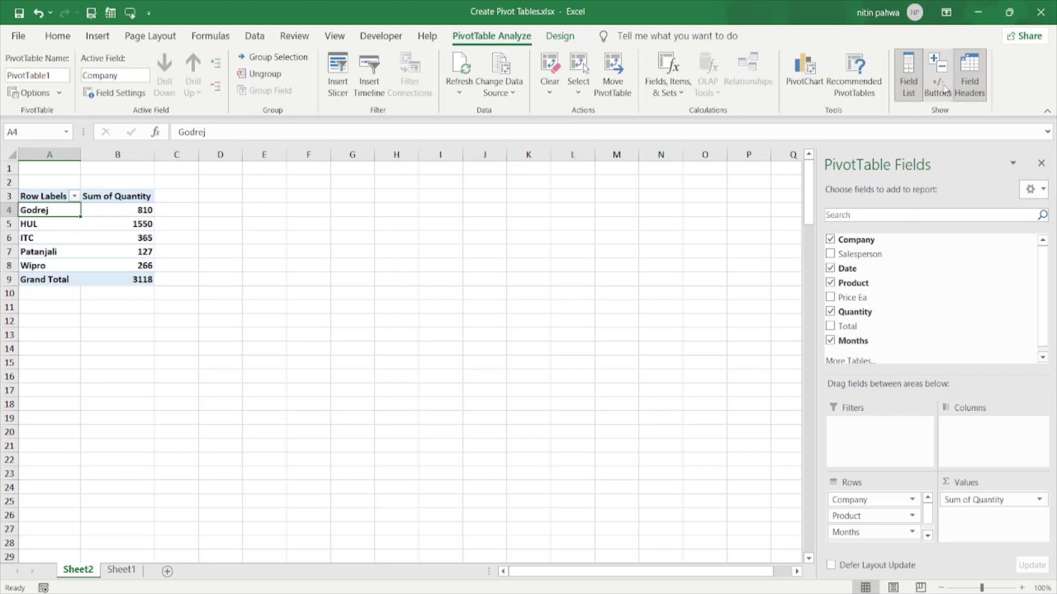
left_click(945, 87)
left_click(942, 69)
left_click(942, 67)
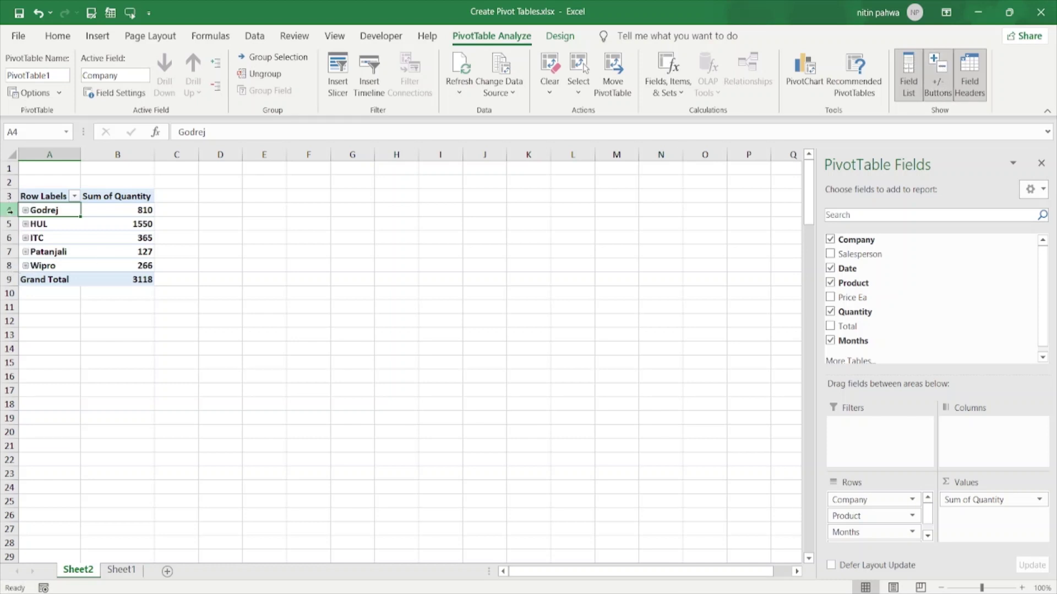
- Expand the Godrej and Wipro groups in the PivotTable to show their products and months
left_click(25, 210)
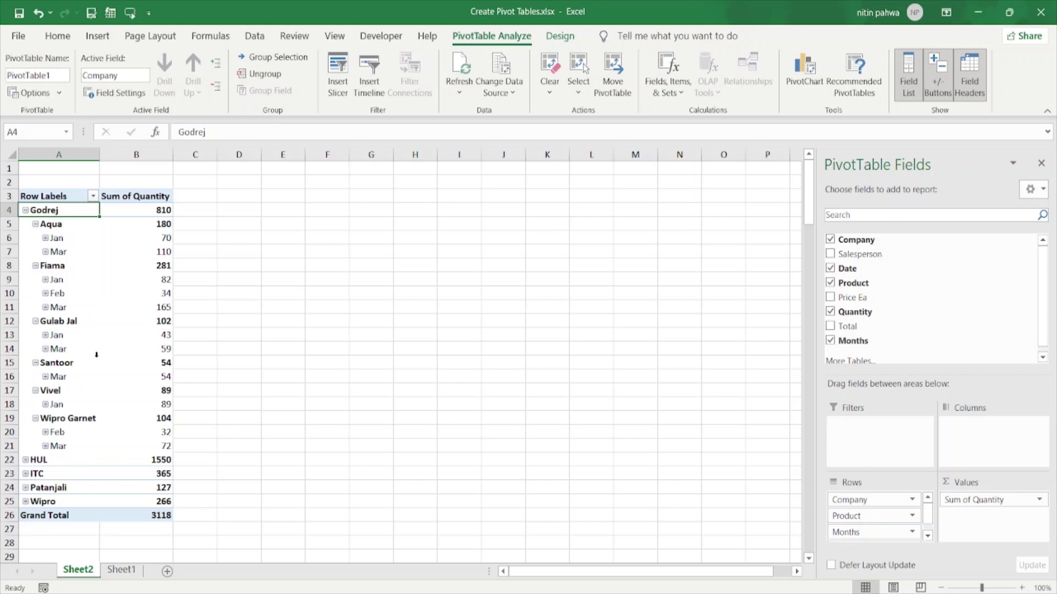
mouse_move(118, 425)
left_click(26, 501)
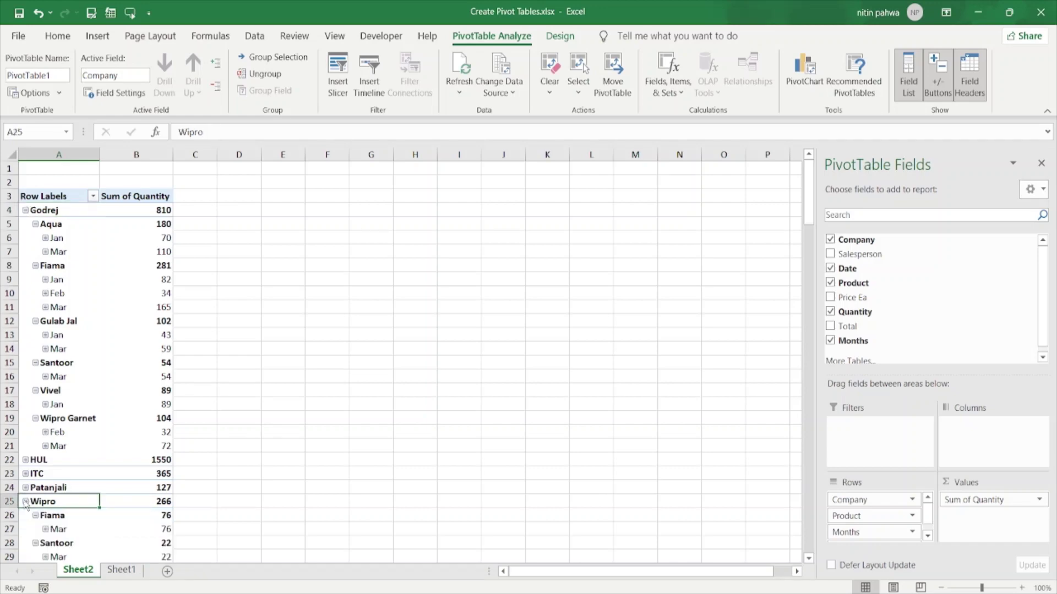
scroll(99, 505, "down", 5)
scroll(99, 506, "up", 5)
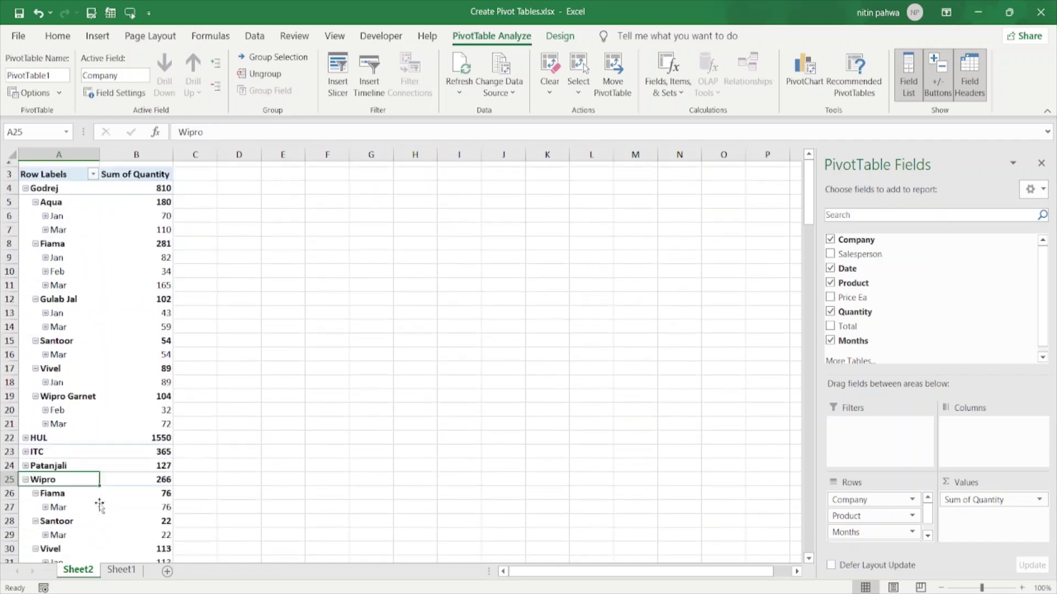
left_click(52, 307)
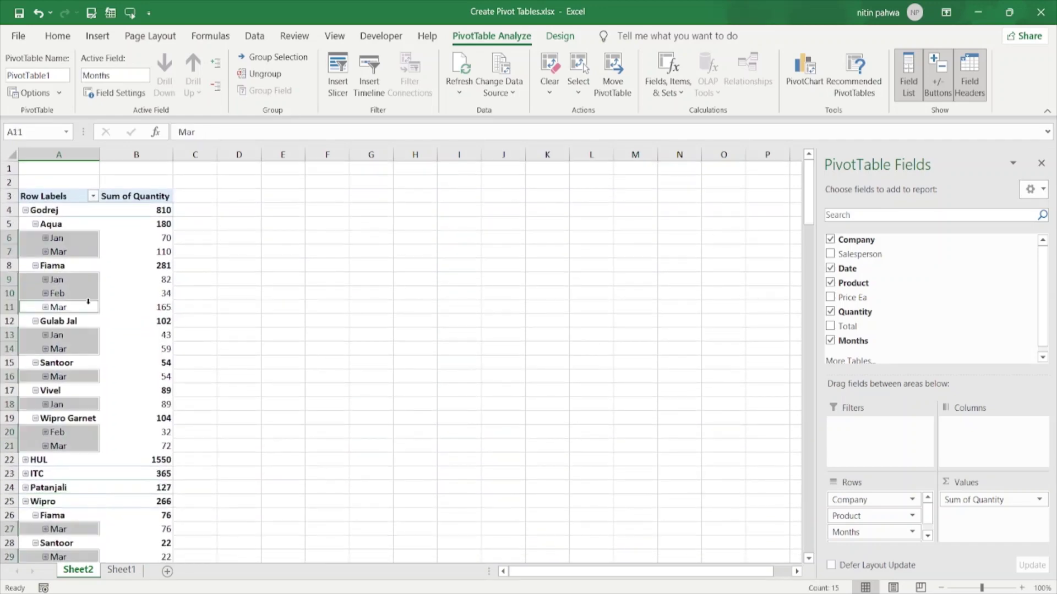
left_click(158, 280)
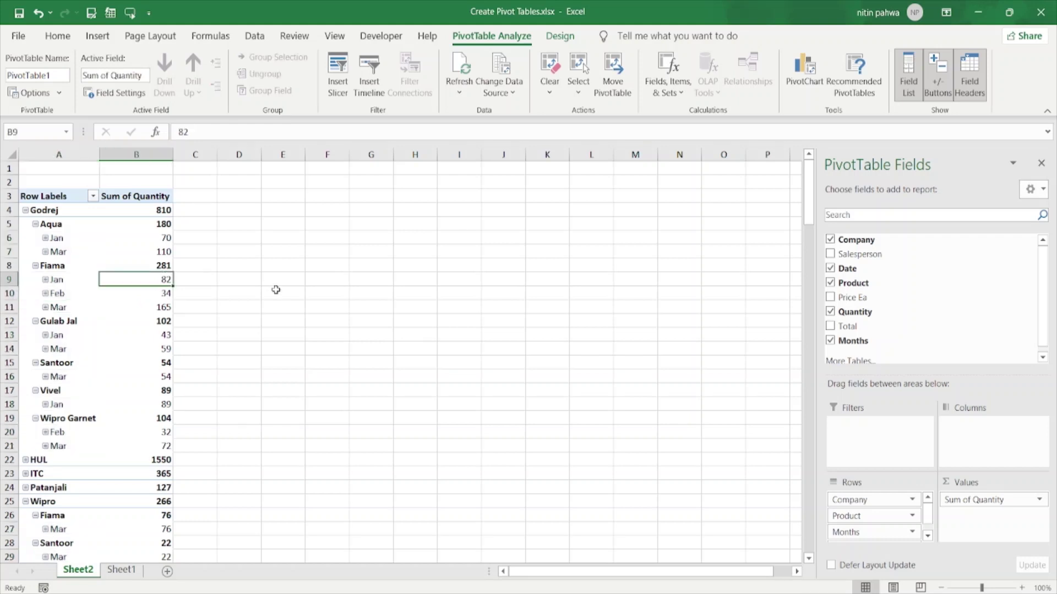
left_click(929, 518)
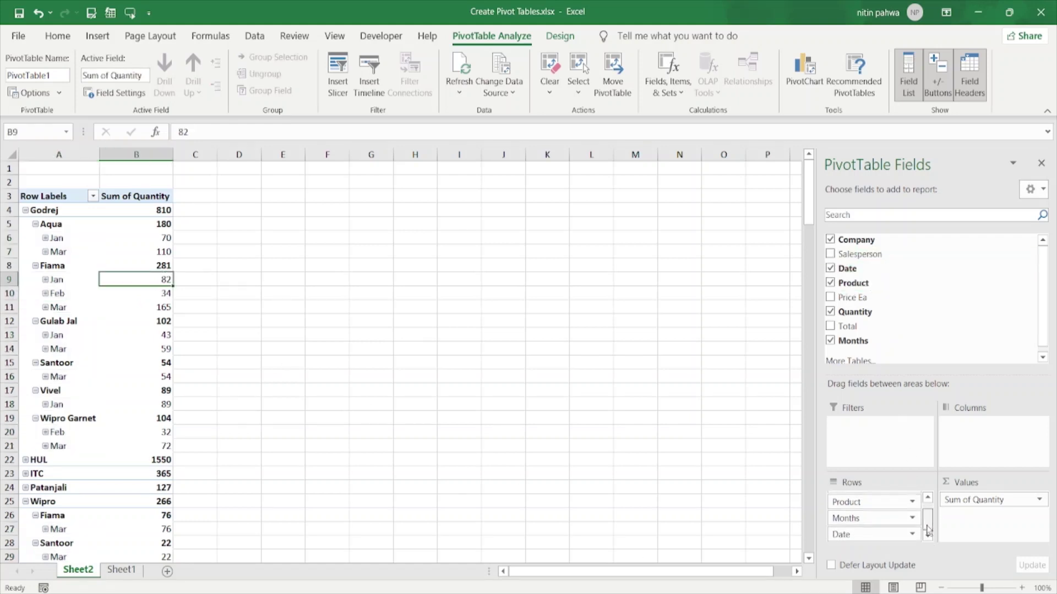
left_click(842, 536)
left_click(882, 534)
left_click(882, 534)
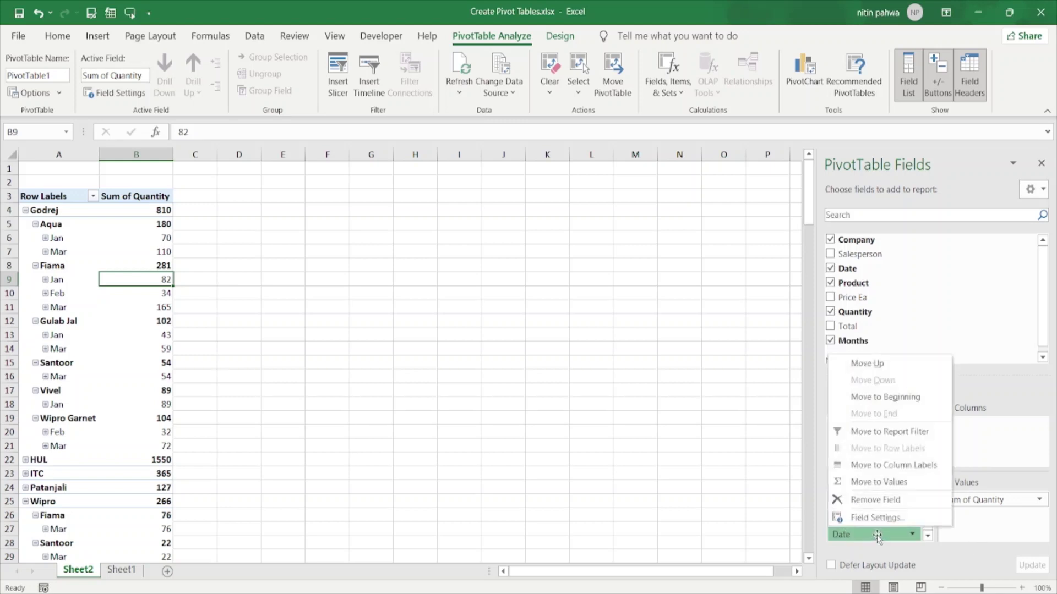
left_click(978, 545)
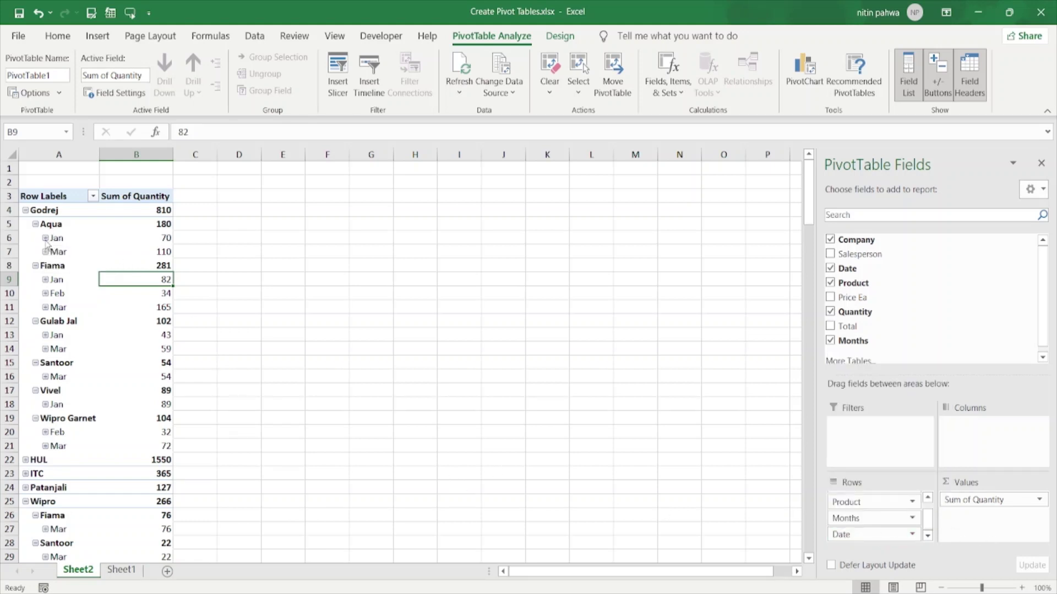
- Expand January into its individual dates in the PivotTable, and check the Date field's settings
left_click(45, 239)
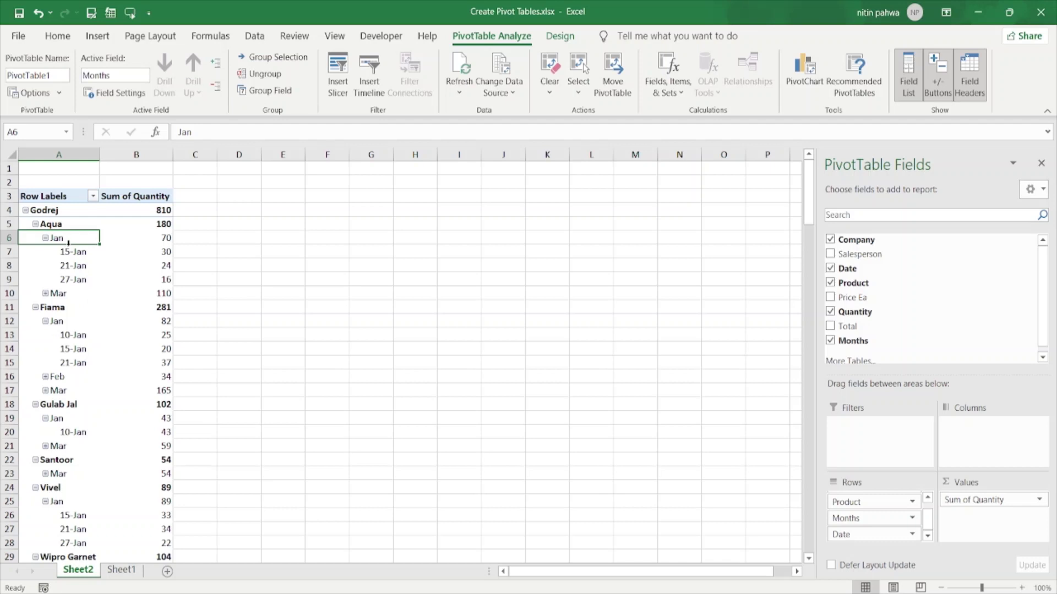
right_click(67, 252)
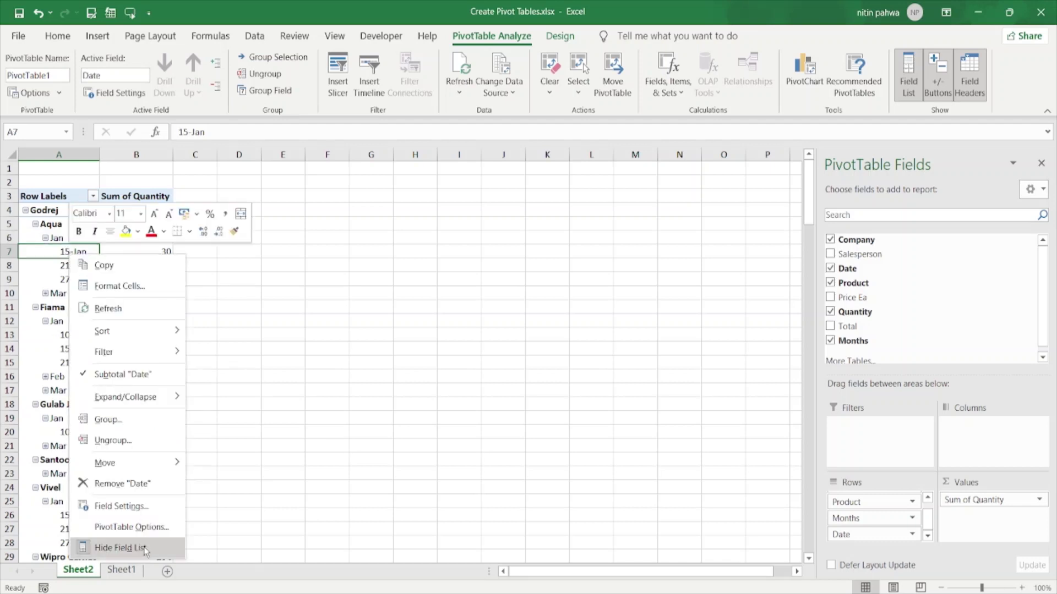
left_click(125, 506)
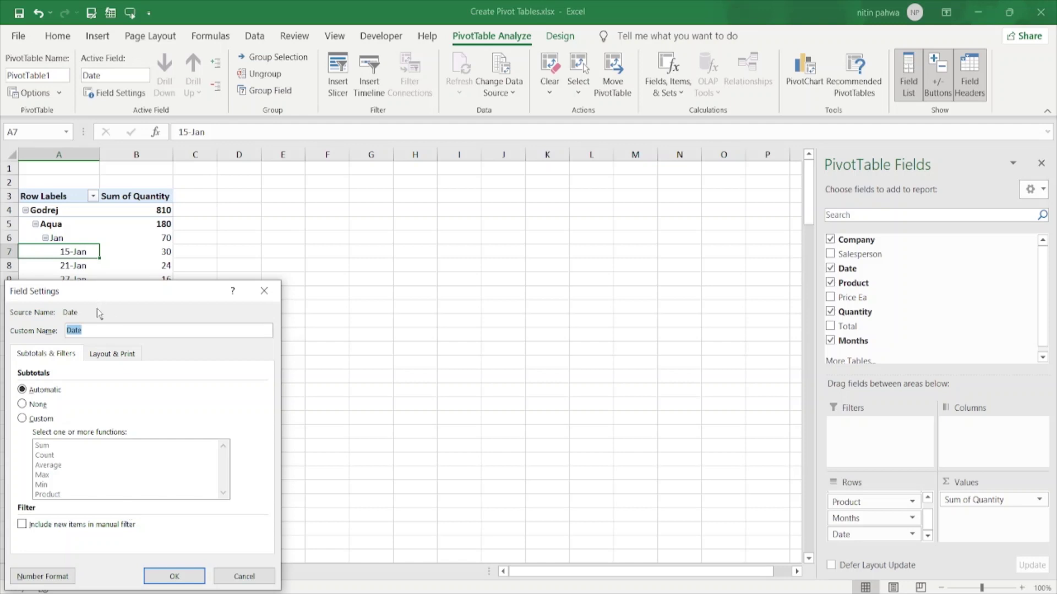
left_click(83, 328)
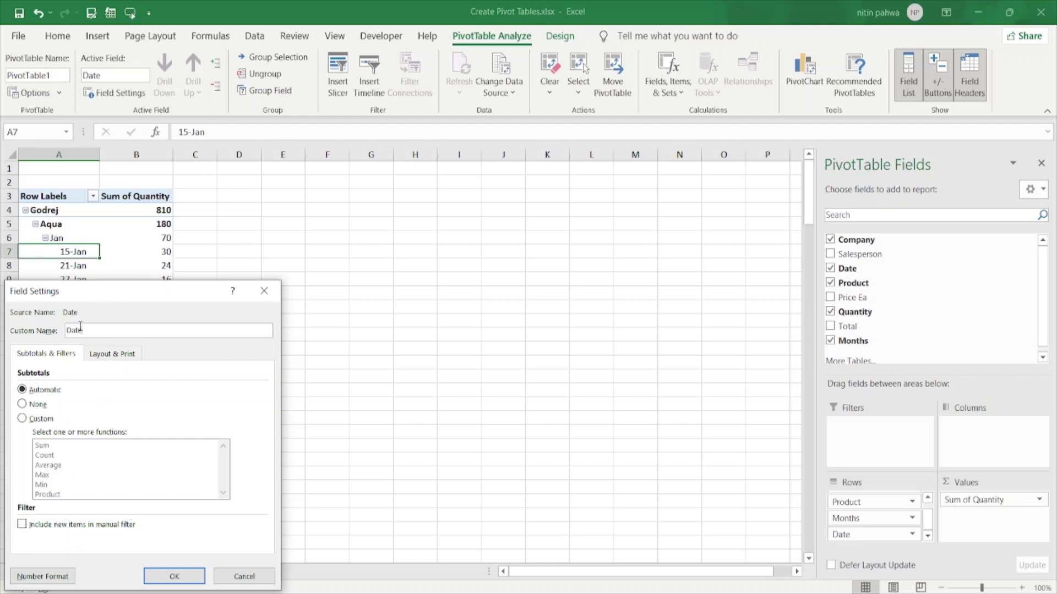
left_click(237, 575)
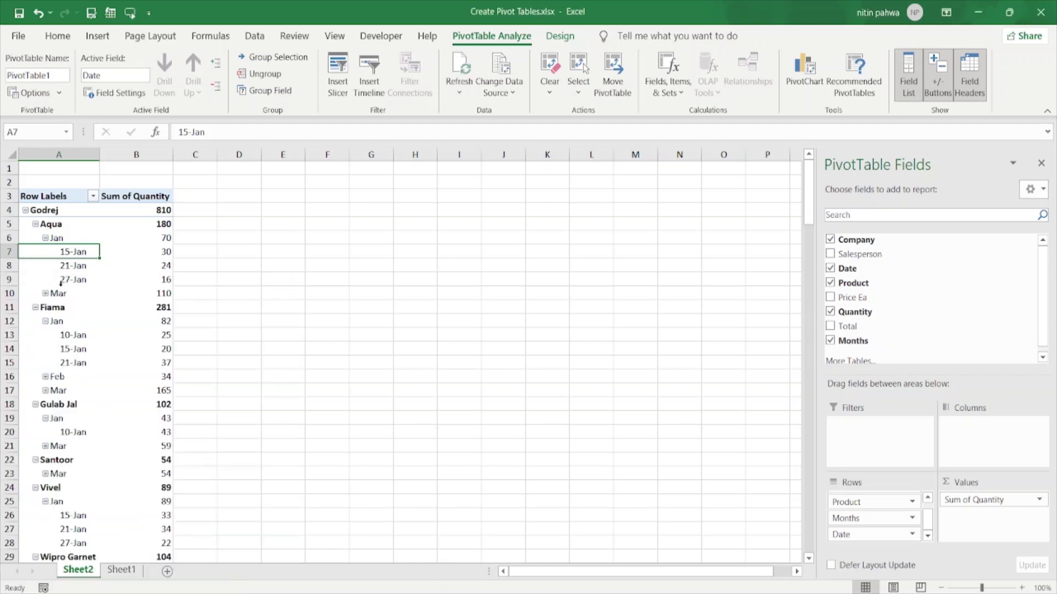
- Regroup the PivotTable's dates by Months only, removing the Days level
left_click(65, 237)
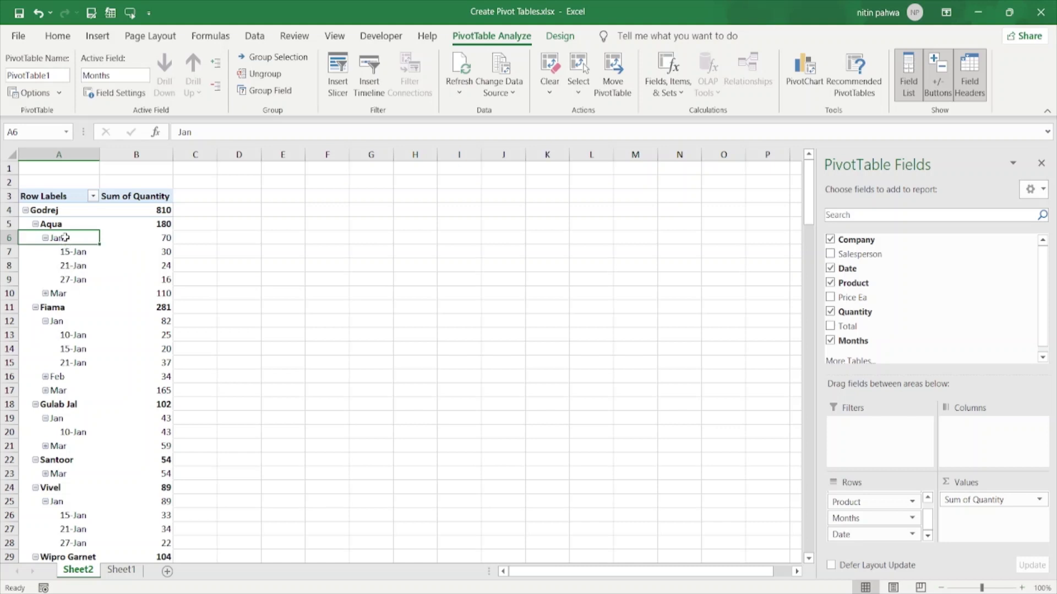
right_click(64, 238)
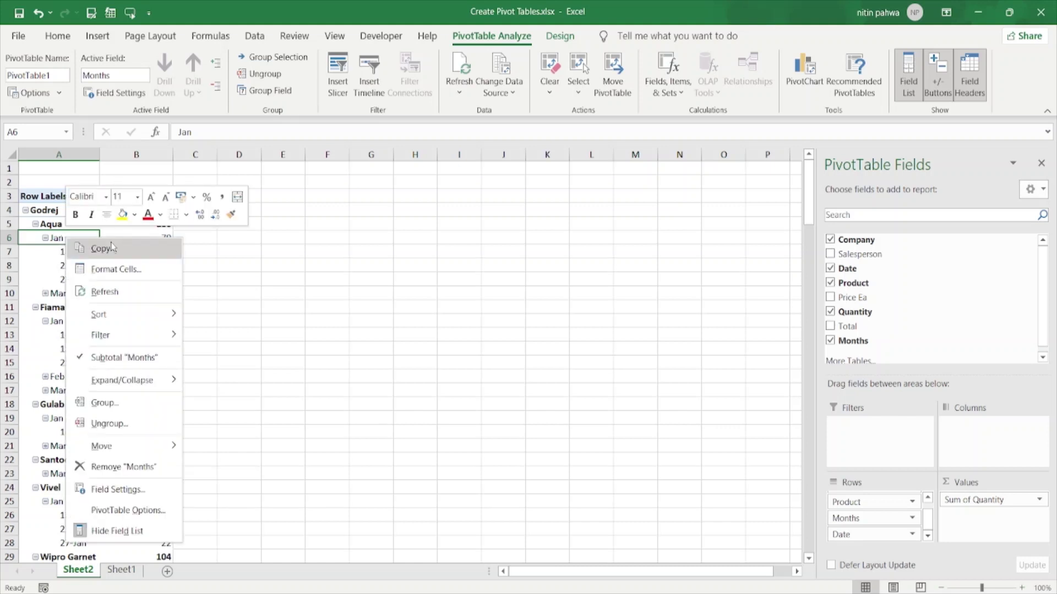
left_click(145, 407)
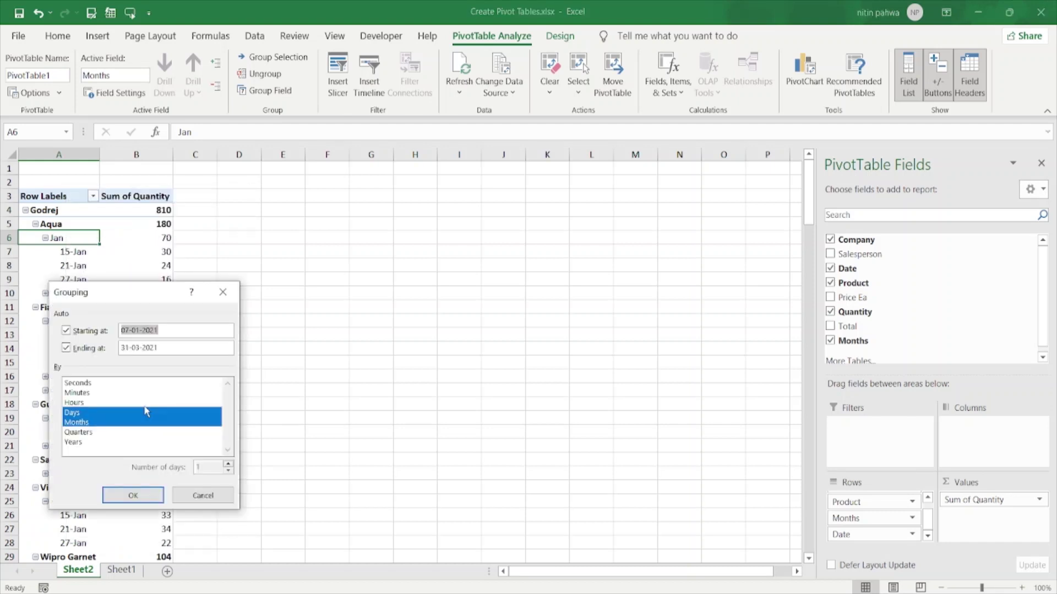
left_click(81, 413)
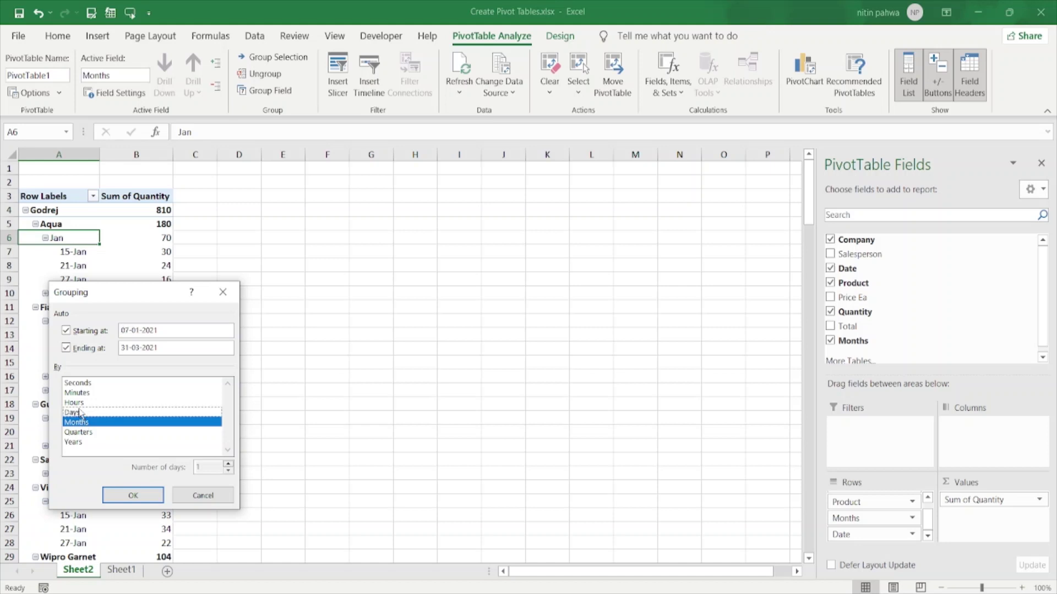
left_click(134, 497)
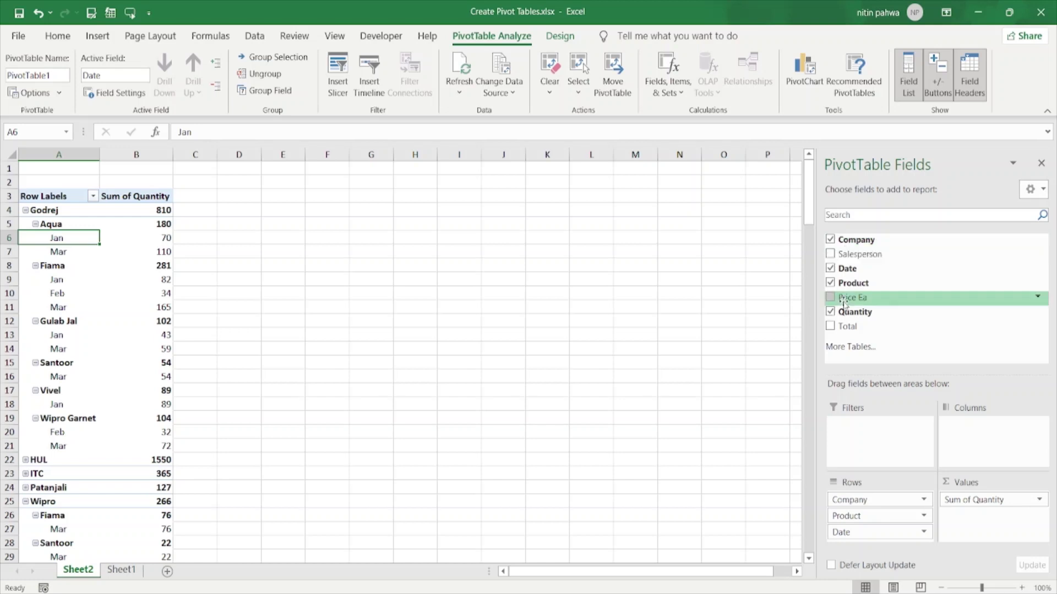
- Add the Salesperson field to the PivotTable and bring it into view in the list of row fields
left_click(65, 224)
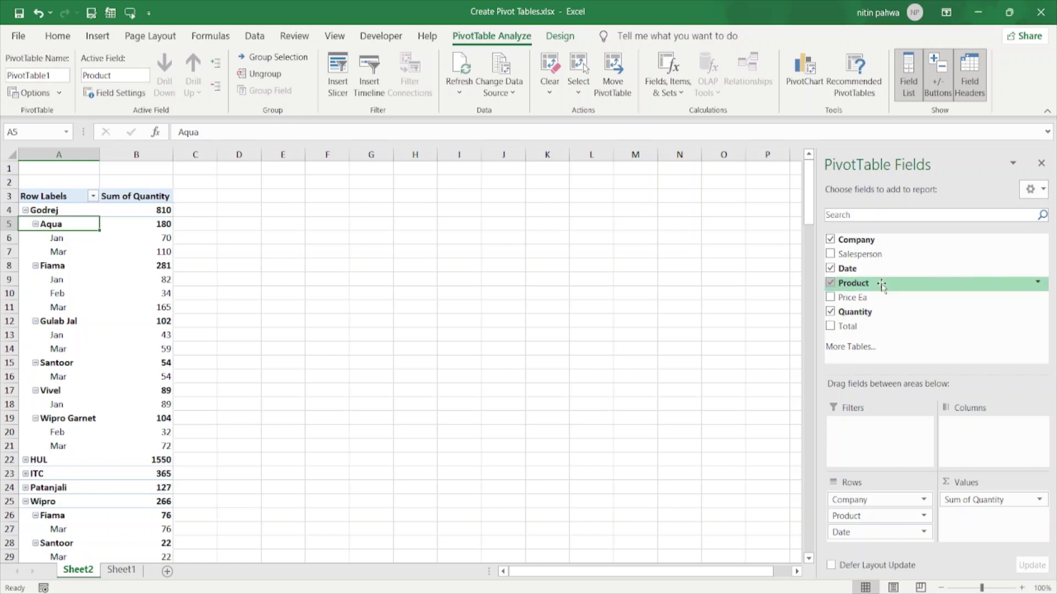
left_click(830, 255)
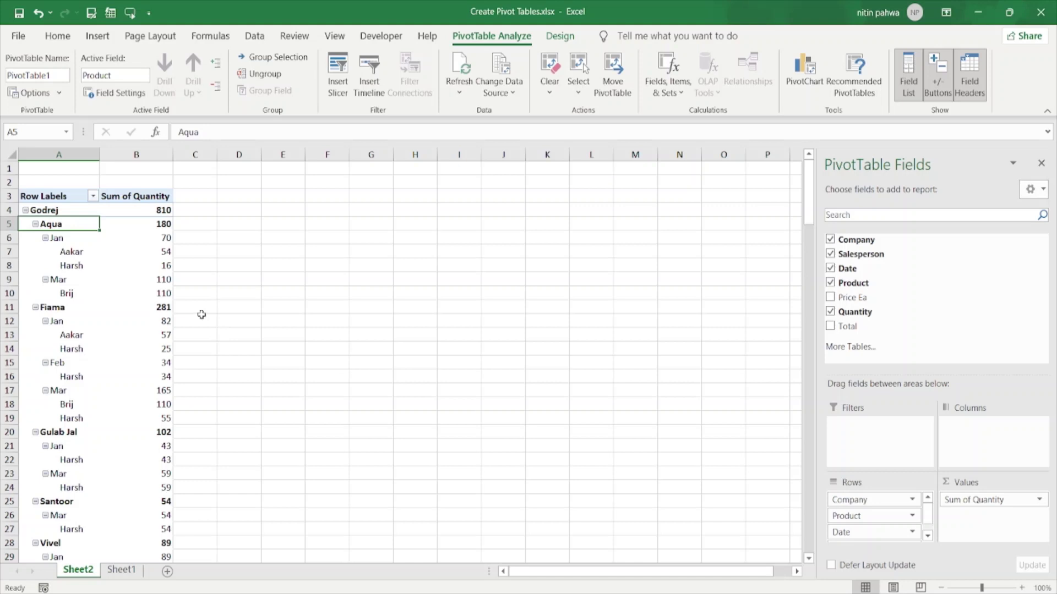
left_click(927, 535)
left_click(927, 497)
left_click(927, 535)
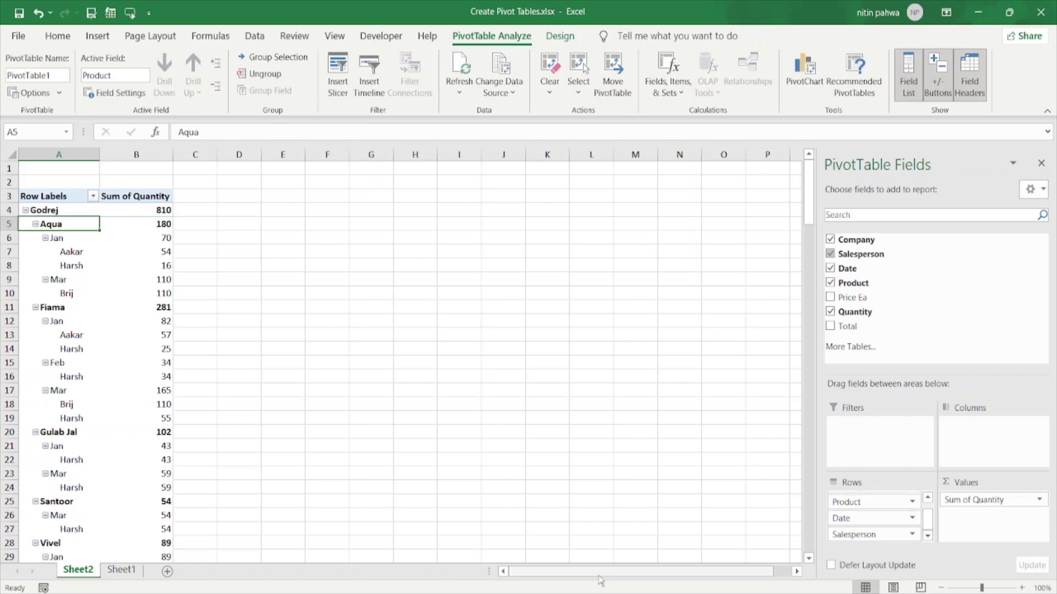
- Move the Salesperson row field up so it sits between Company and Product
left_click(895, 537)
left_click_drag(895, 537, 879, 509)
left_click_drag(879, 509, 878, 507)
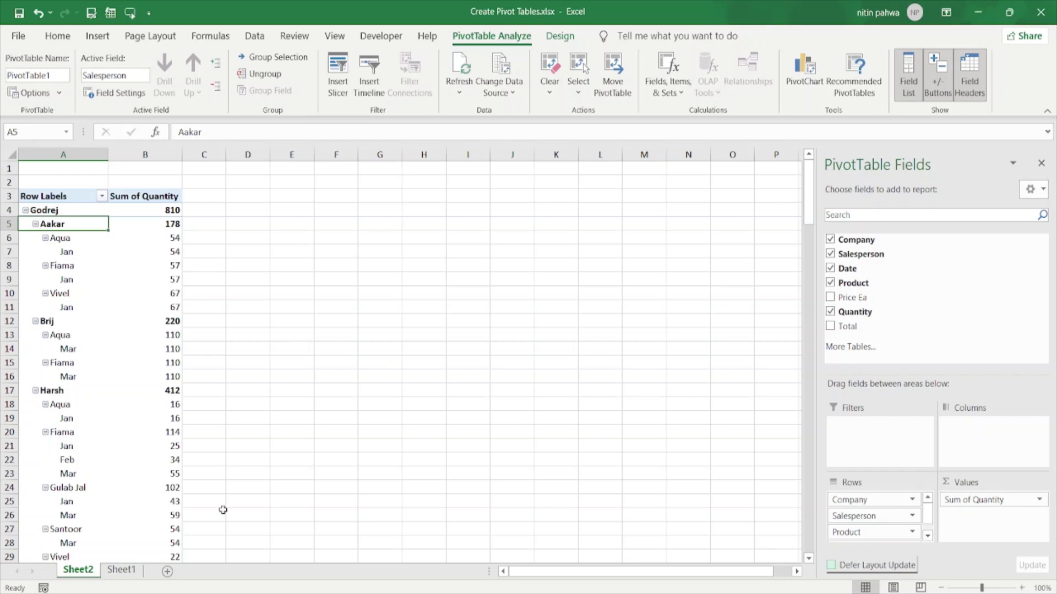
- Sort the PivotTable's products from A to Z
left_click(78, 244)
right_click(70, 240)
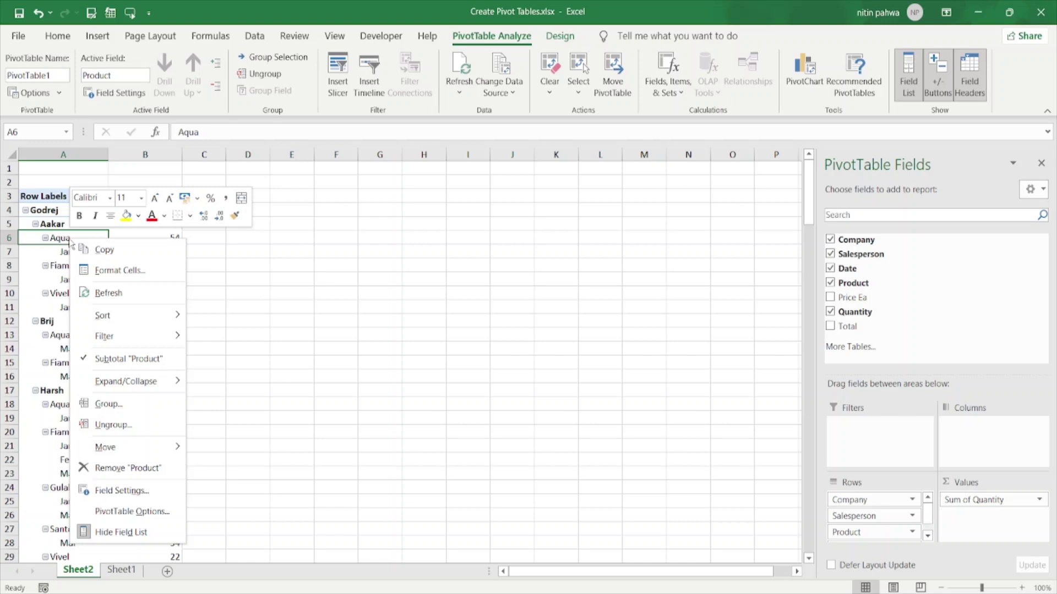
mouse_move(110, 315)
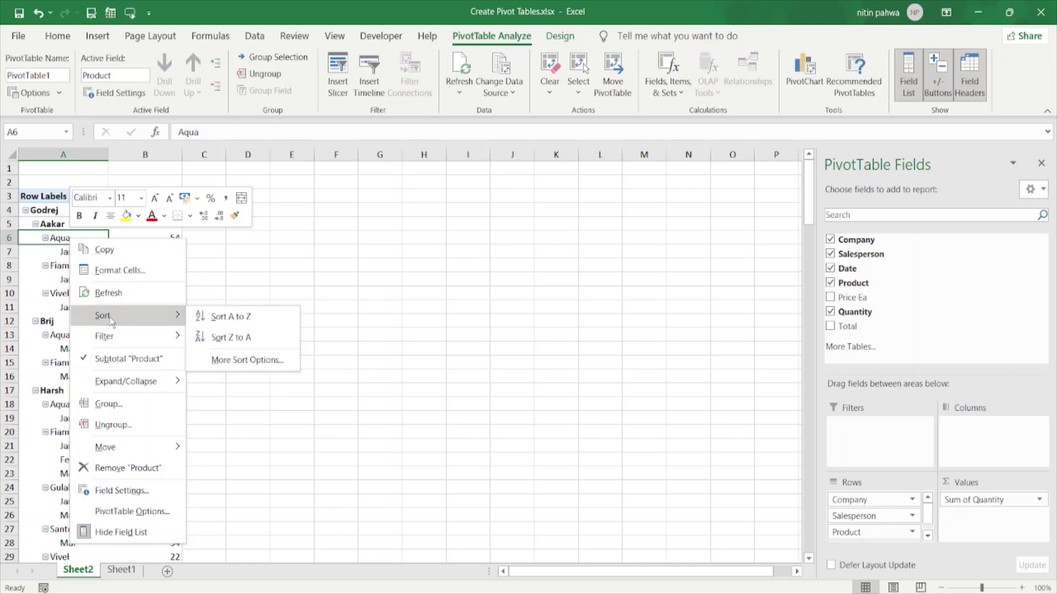
left_click(234, 319)
- Sort both the products and the salespersons in the PivotTable from Z to A
right_click(71, 243)
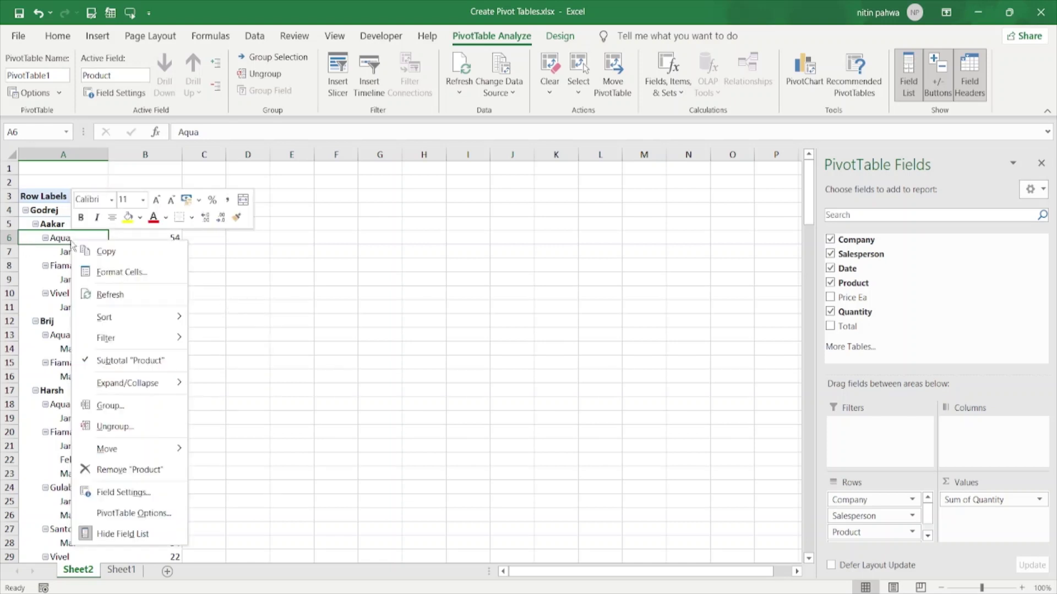
mouse_move(110, 316)
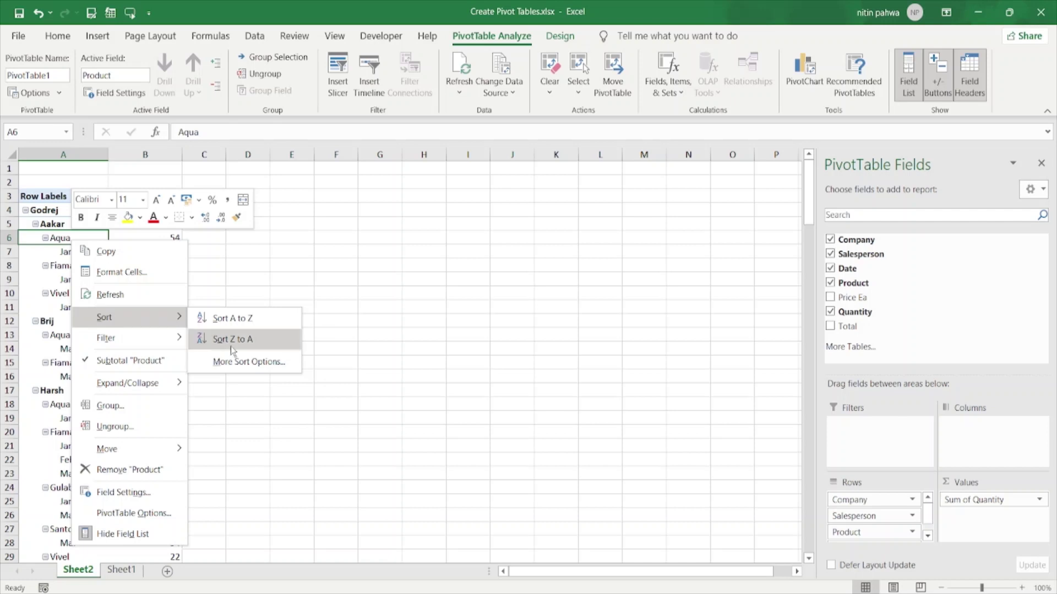
left_click(232, 340)
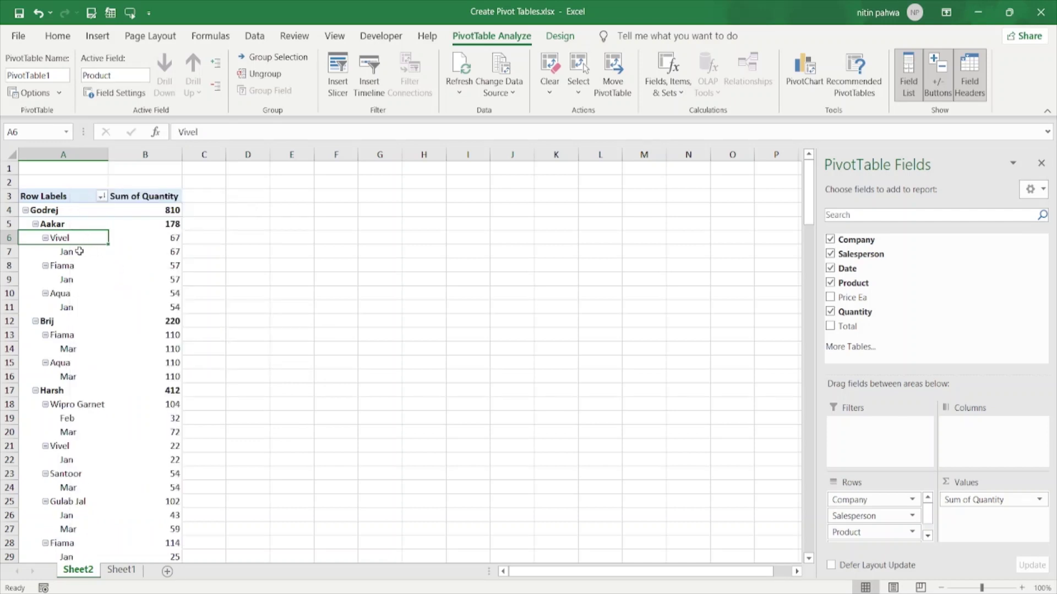
right_click(64, 228)
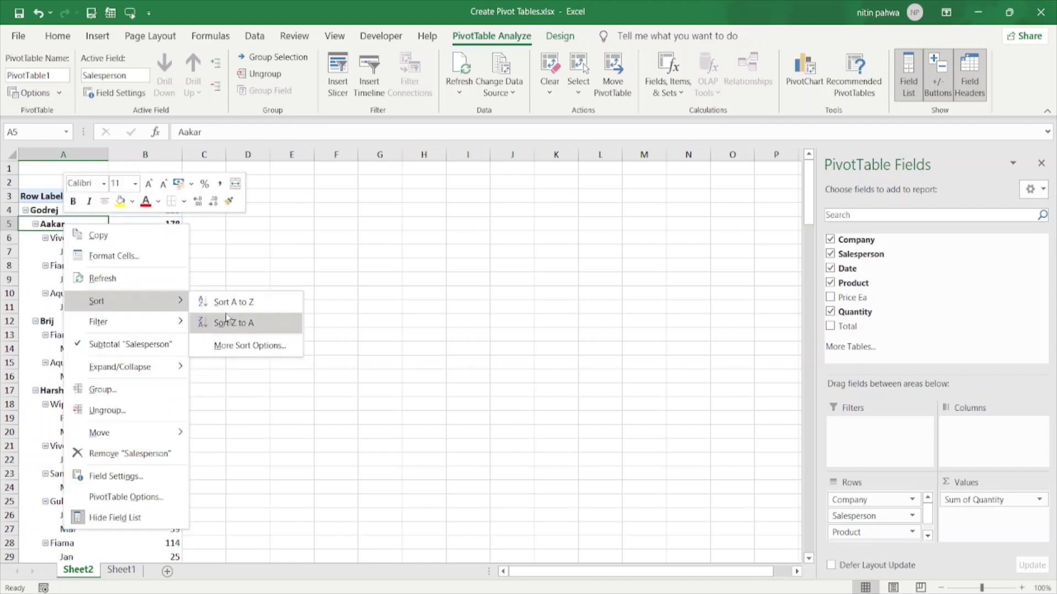
left_click(228, 324)
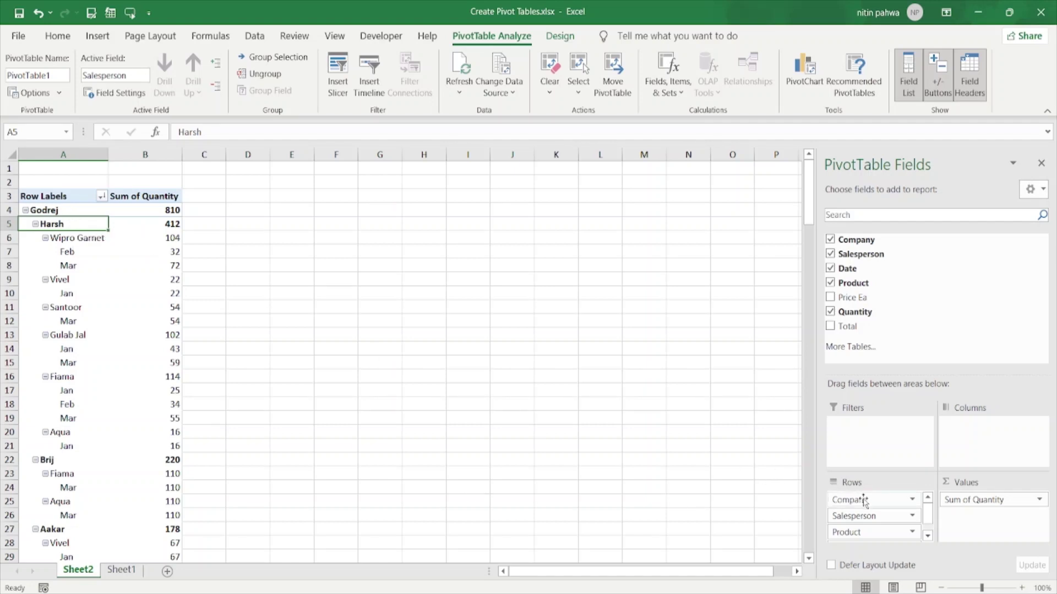
- Make Company the PivotTable's report filter and filter the report to Godrej only, with multiple-item selection enabled
left_click_drag(864, 501, 862, 440)
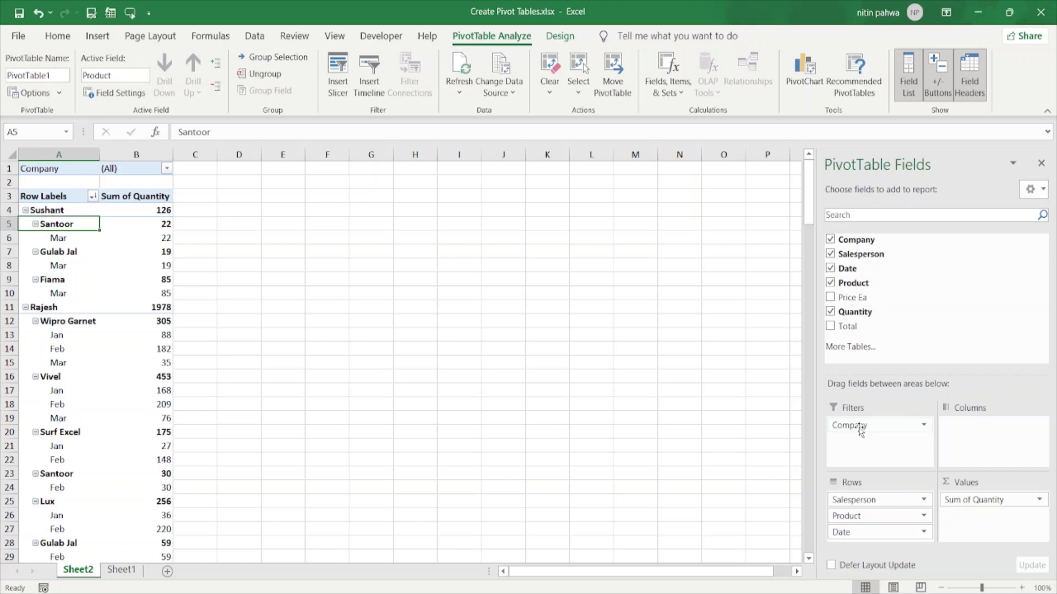
left_click(166, 169)
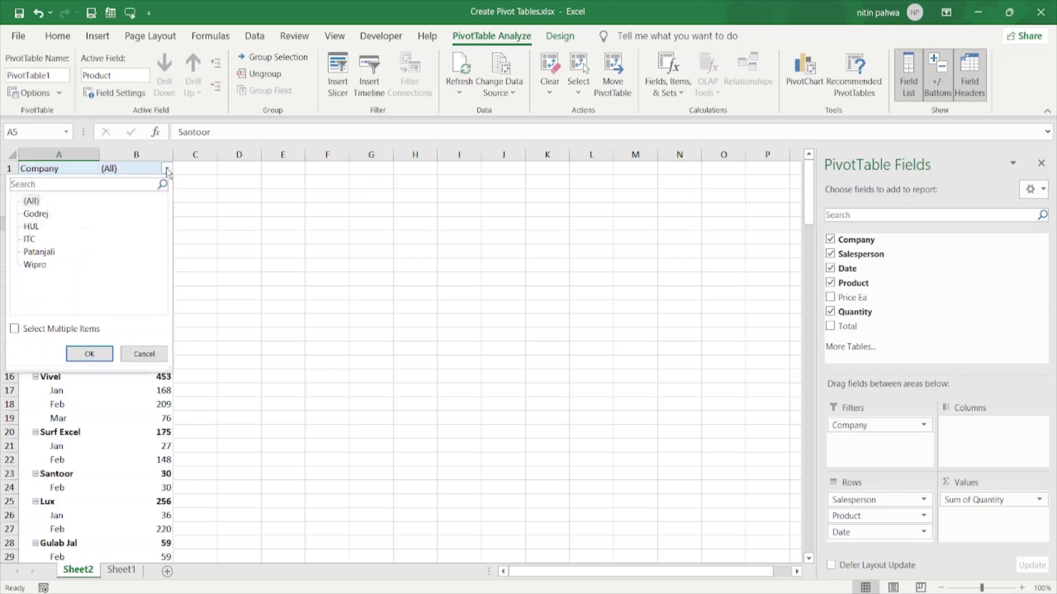
left_click(12, 332)
left_click(27, 201)
left_click(27, 213)
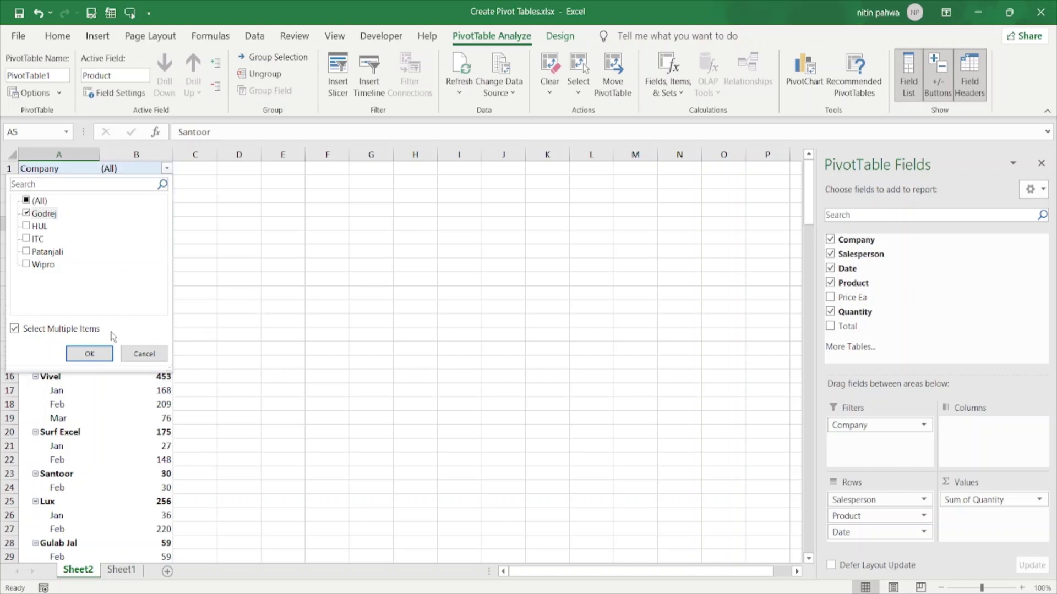
left_click(89, 354)
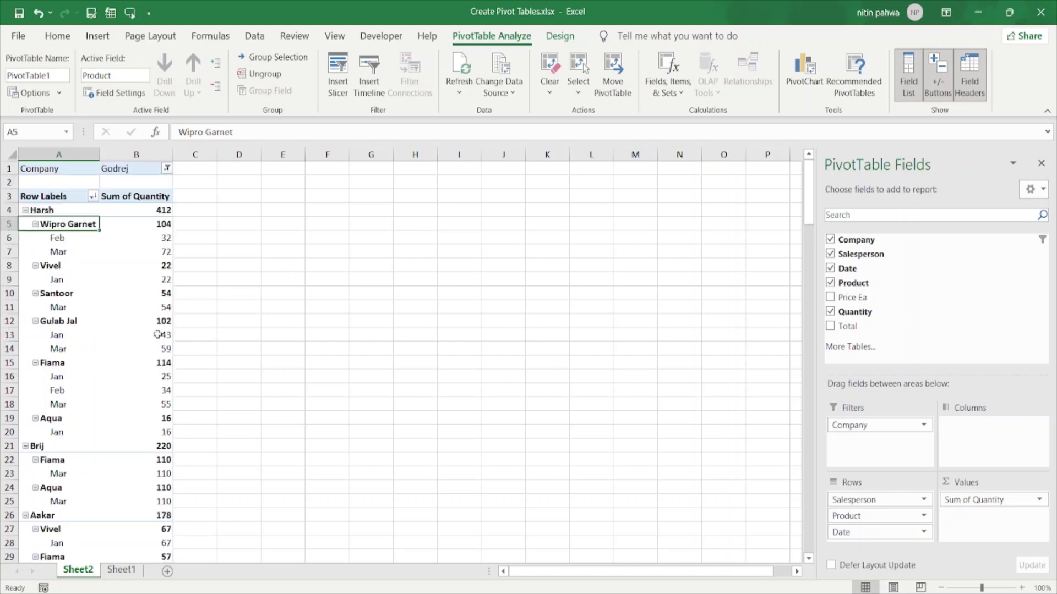
scroll(128, 366, "down", 5)
scroll(127, 366, "up", 5)
- Move the Product field from the rows to the columns of the PivotTable
left_click_drag(862, 514, 990, 432)
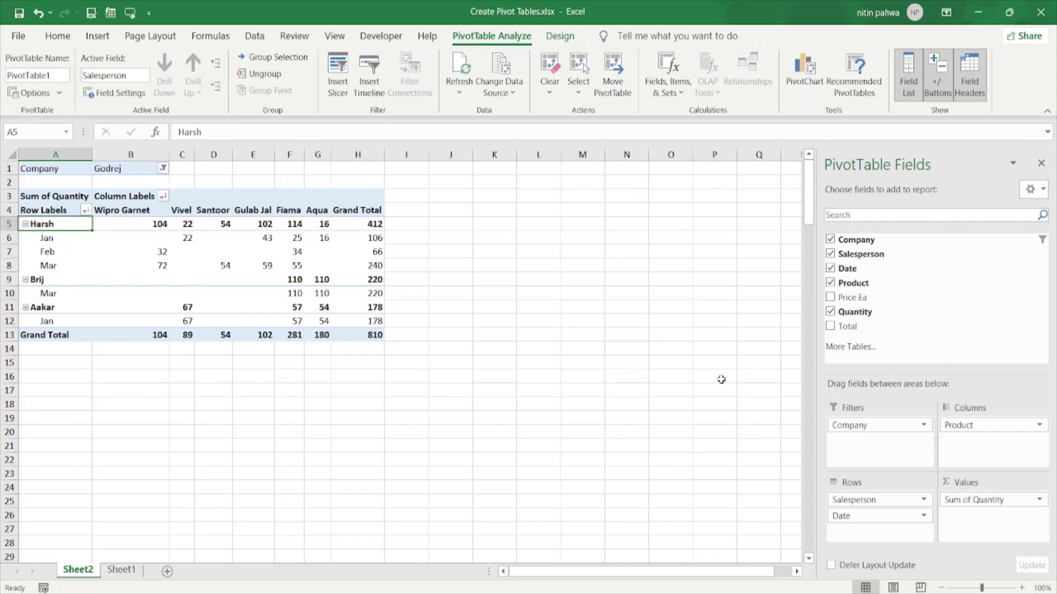
left_click(337, 222)
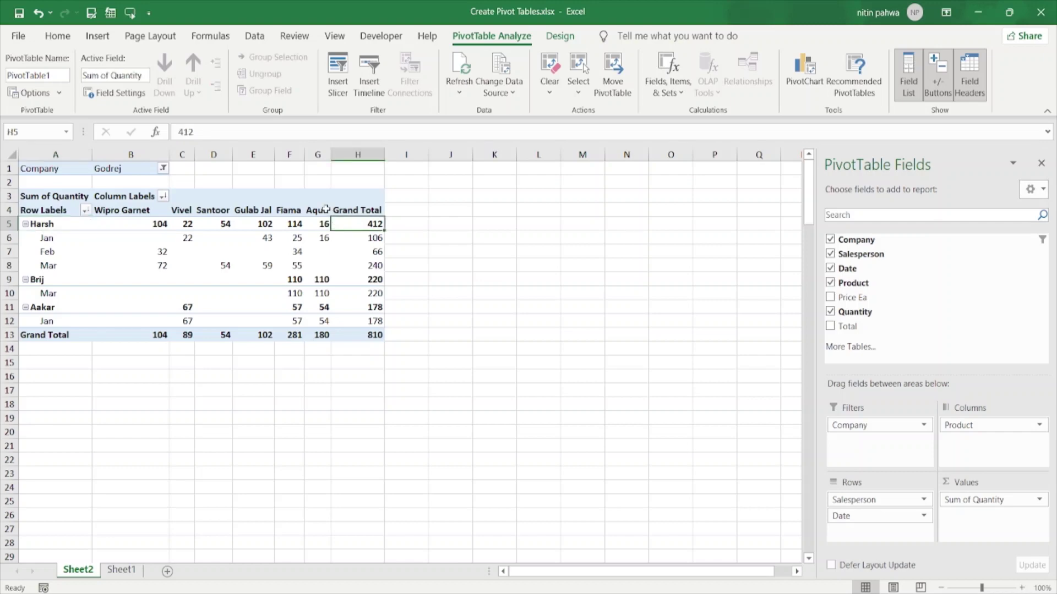
left_click(324, 211)
- Collapse all three salesperson groups in the PivotTable to hide their months, and expand them again
left_click(40, 223)
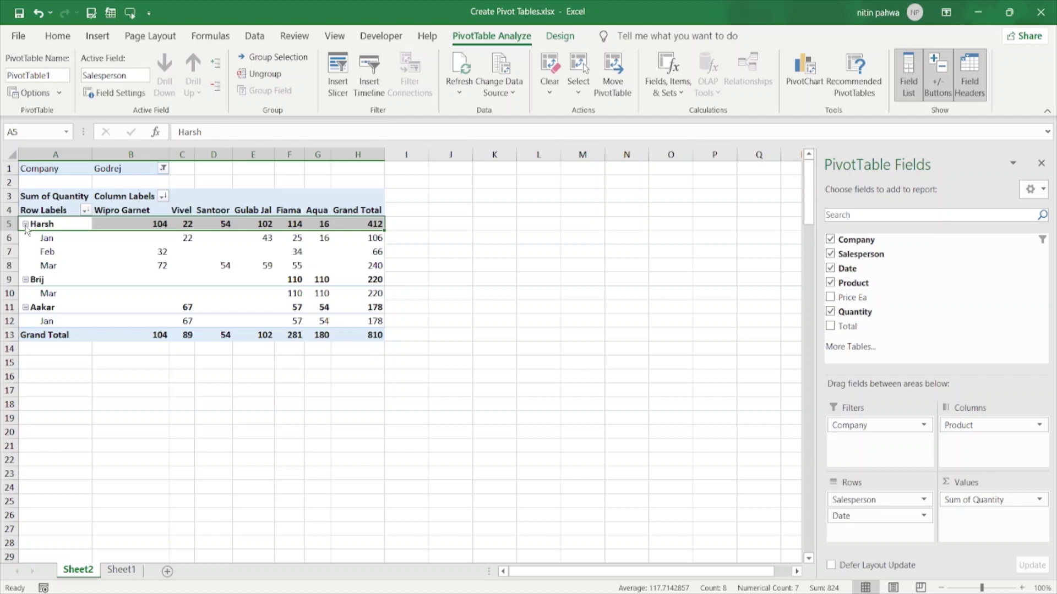
left_click(25, 224)
left_click(25, 238)
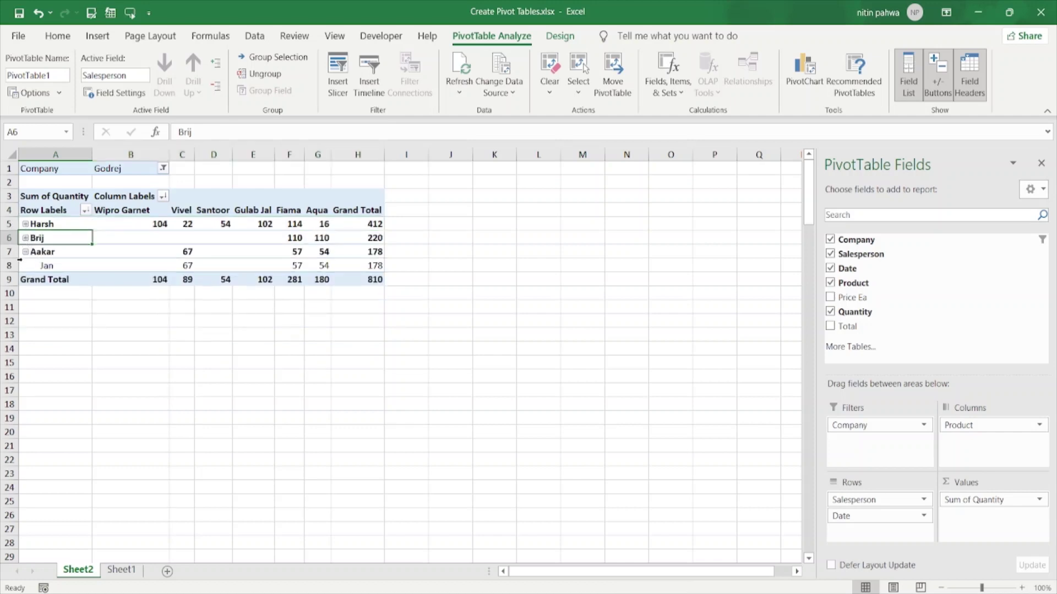
left_click(25, 252)
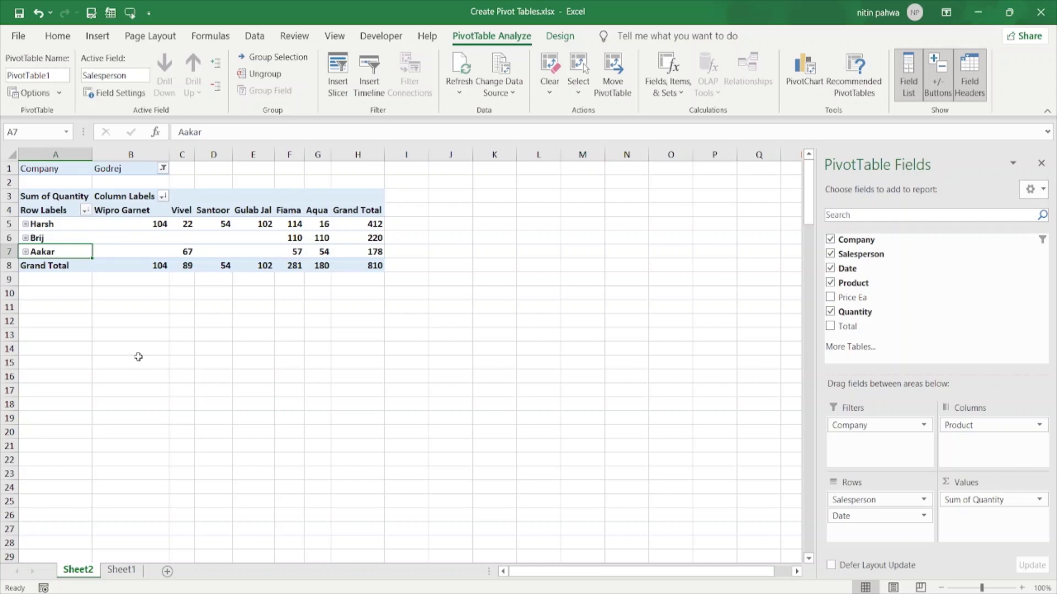
left_click(26, 224)
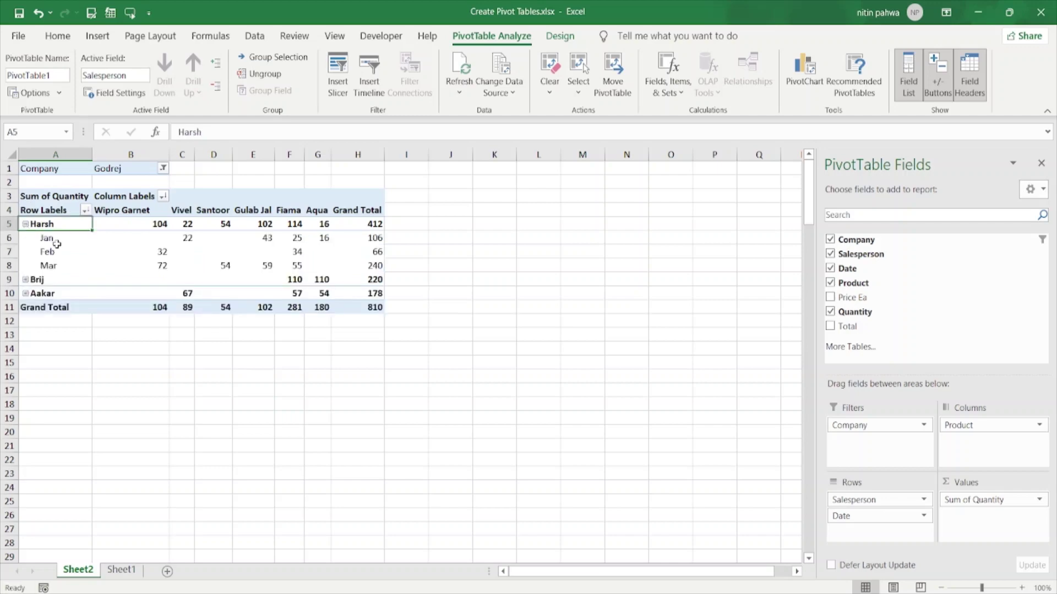
left_click(26, 280)
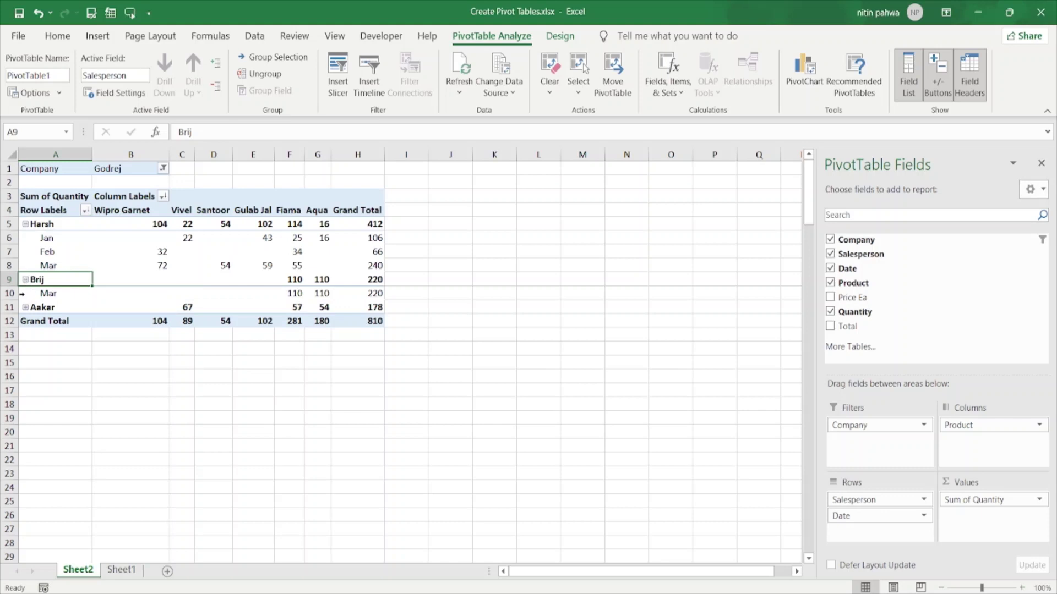
left_click(25, 307)
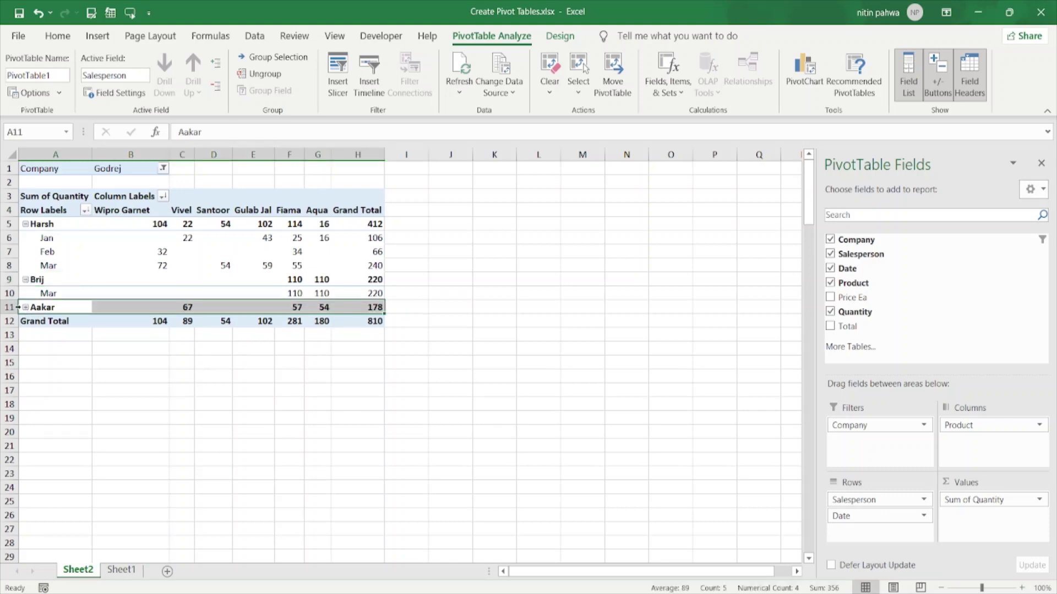
left_click(25, 307)
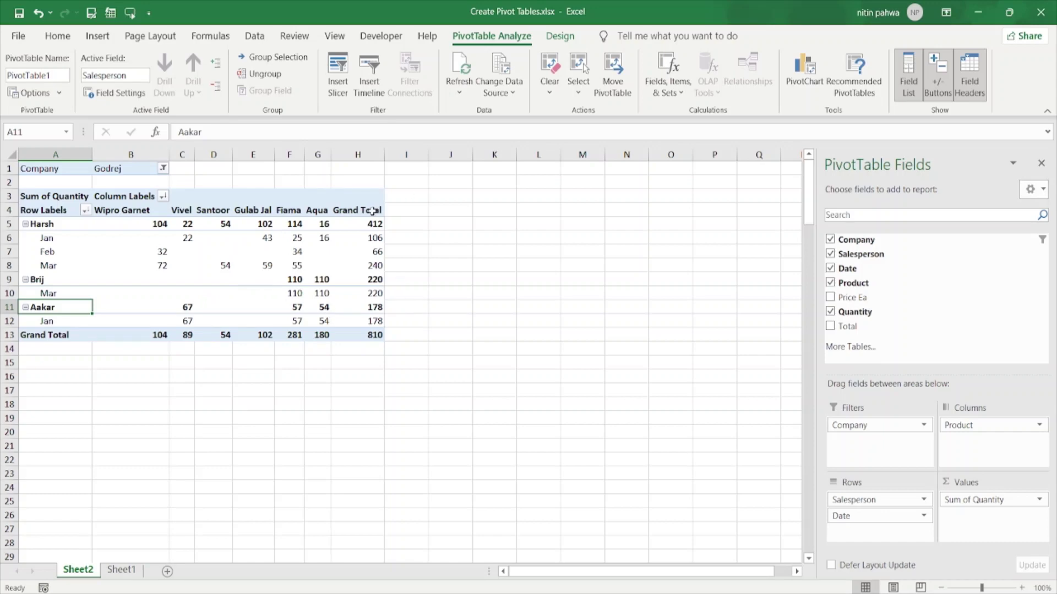
- Rename the PivotTable's Quantity value field to "Total Quantity Sold" and select its header cell
left_click(989, 500)
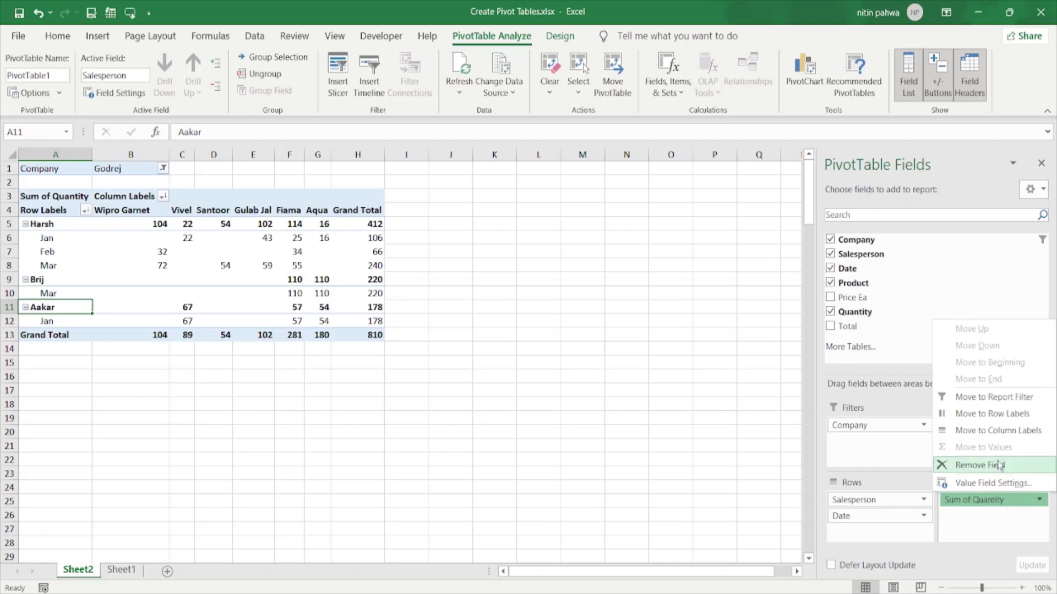
left_click(992, 483)
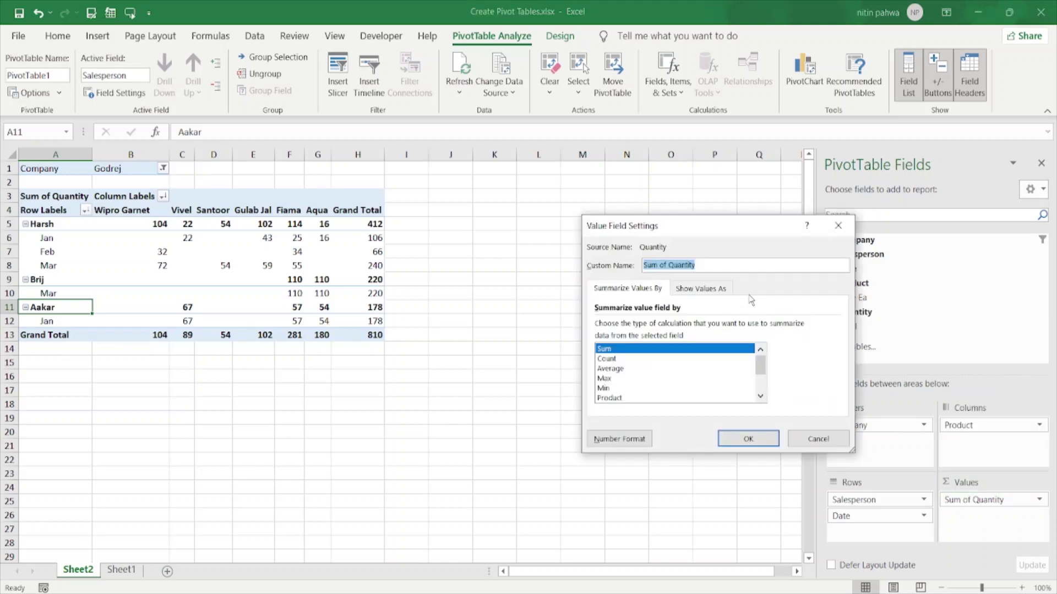
type("Total Quany")
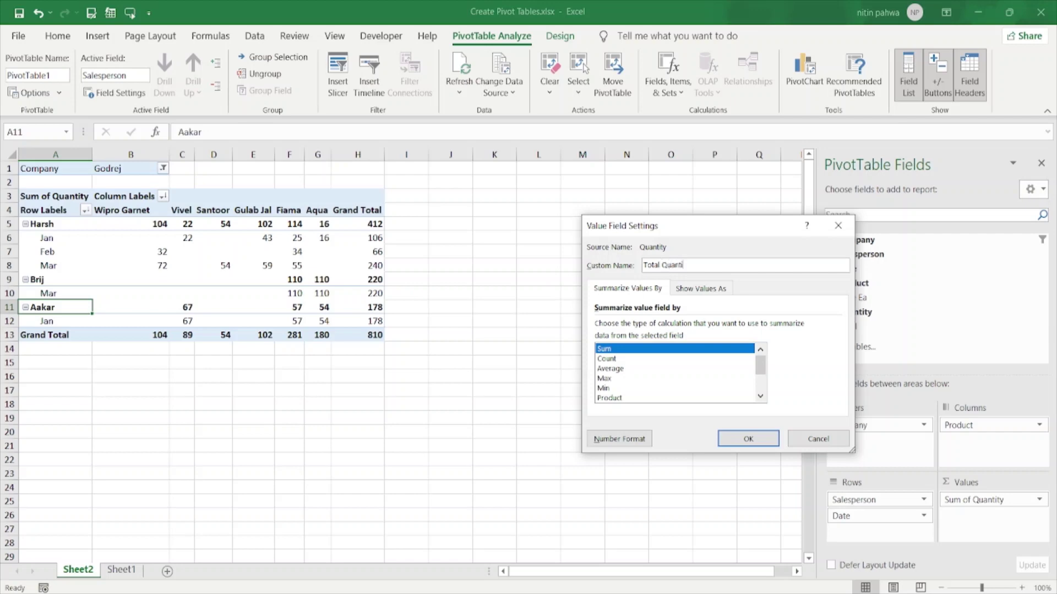
type("ity Sold")
left_click(748, 439)
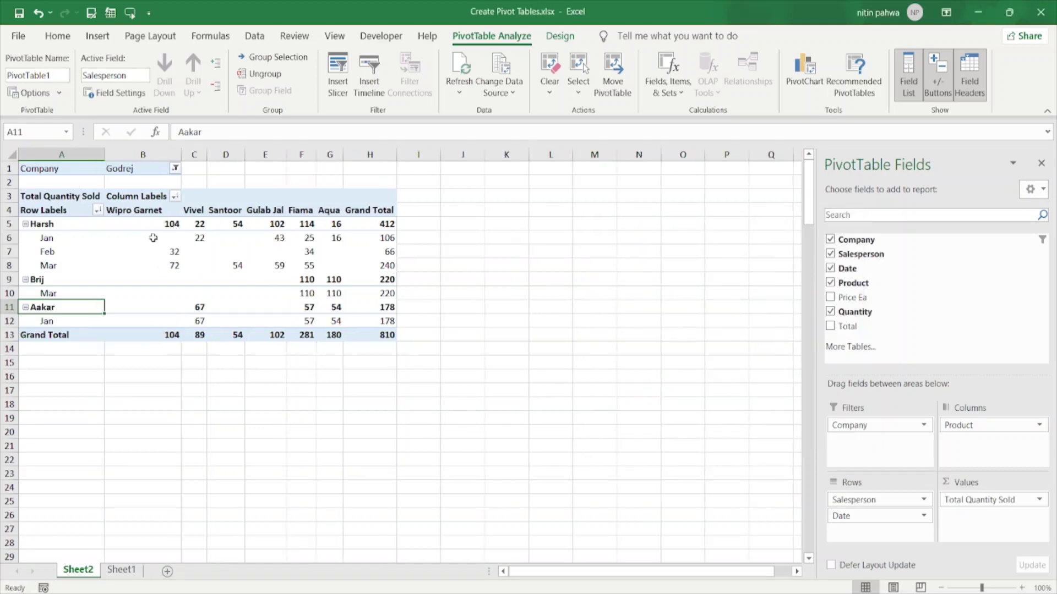
left_click(73, 188)
left_click(76, 197)
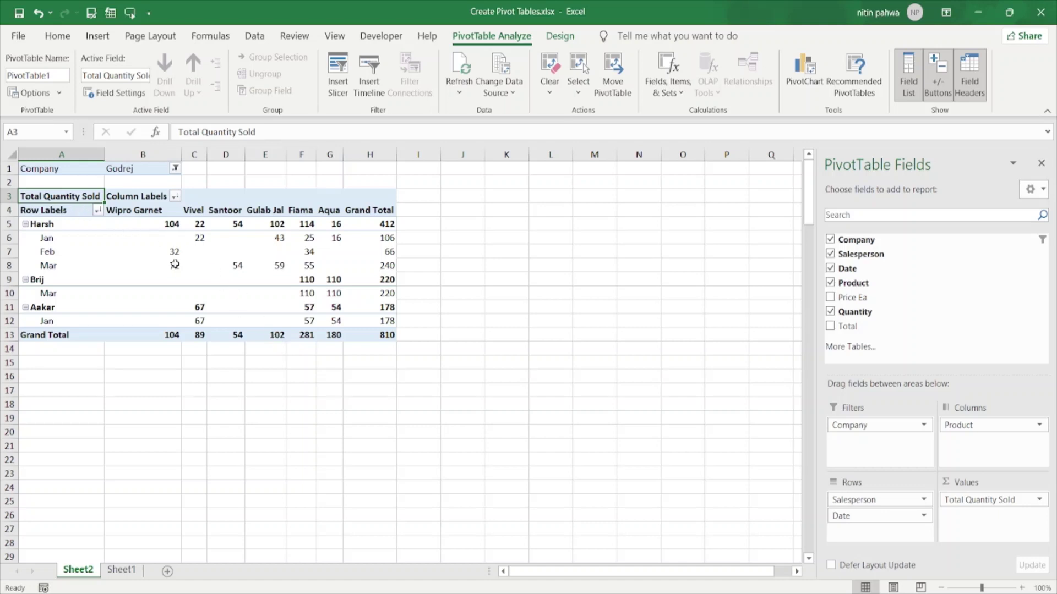
- Replace Quantity with the Total field as the PivotTable's summed value
mouse_move(131, 260)
left_click(831, 312)
left_click(831, 325)
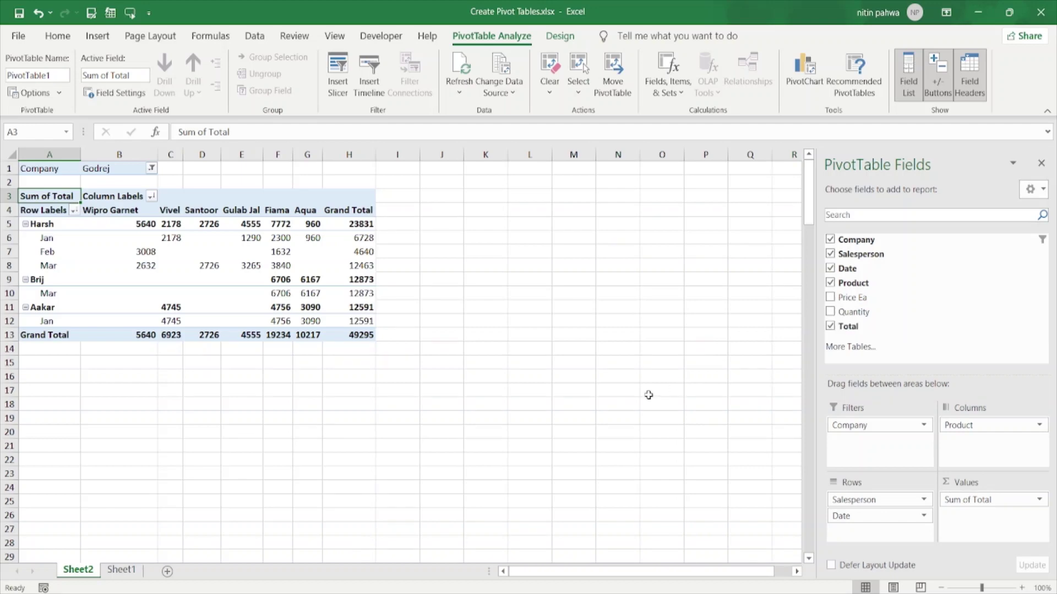
- Add HUL to the PivotTable's Company filter alongside Godrej
left_click(151, 168)
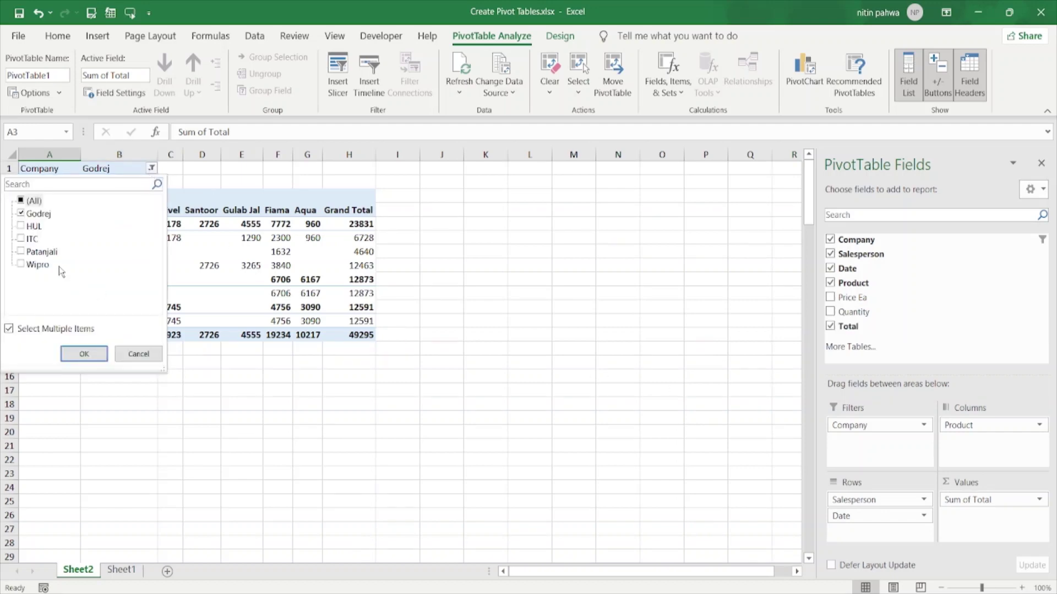
left_click(22, 226)
left_click(96, 354)
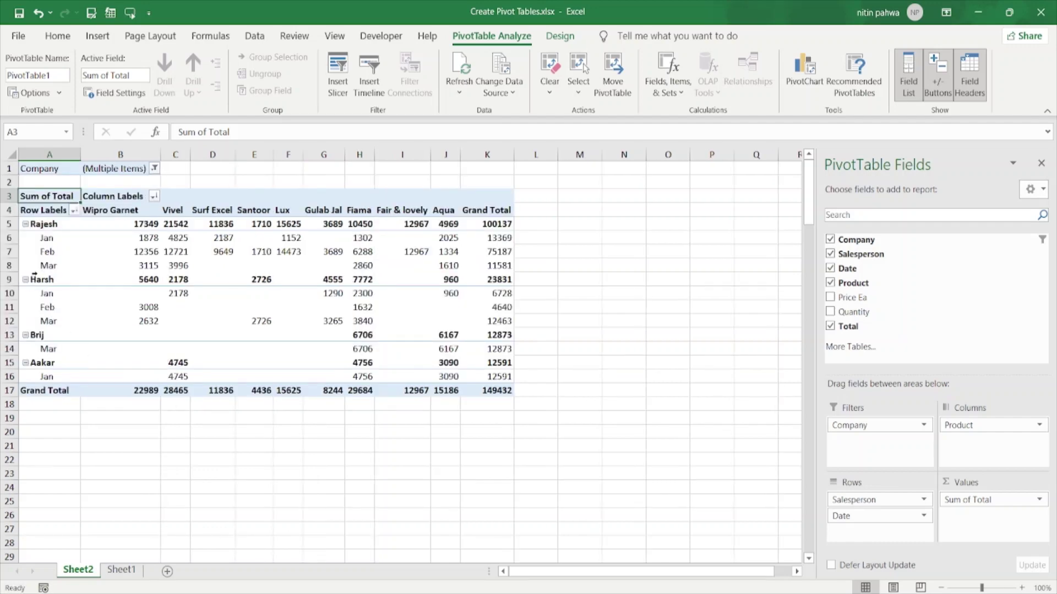
- Turn off the Salesperson subtotals in the PivotTable
left_click(39, 224)
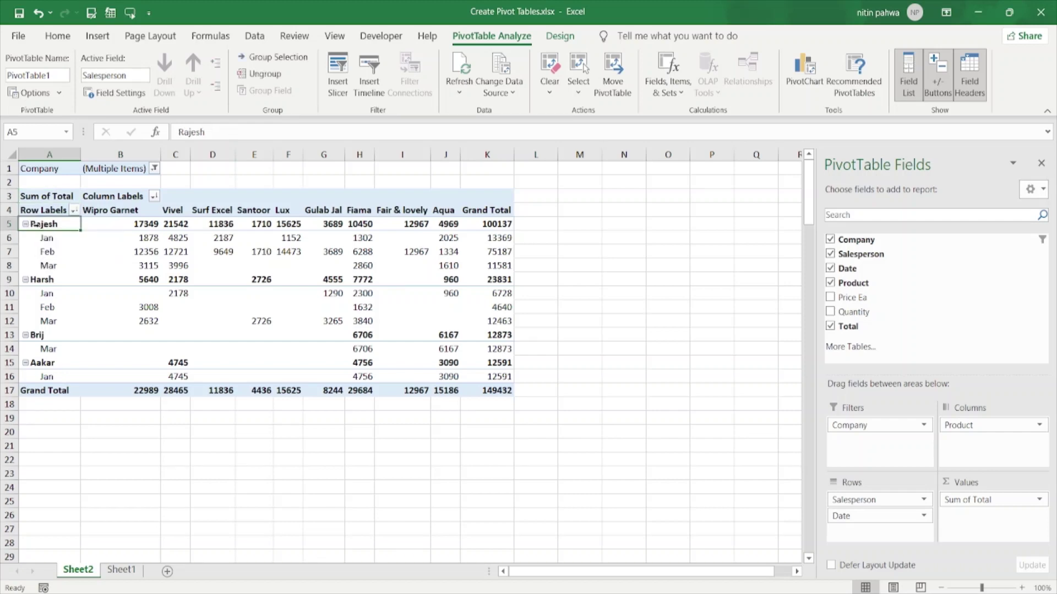
right_click(35, 224)
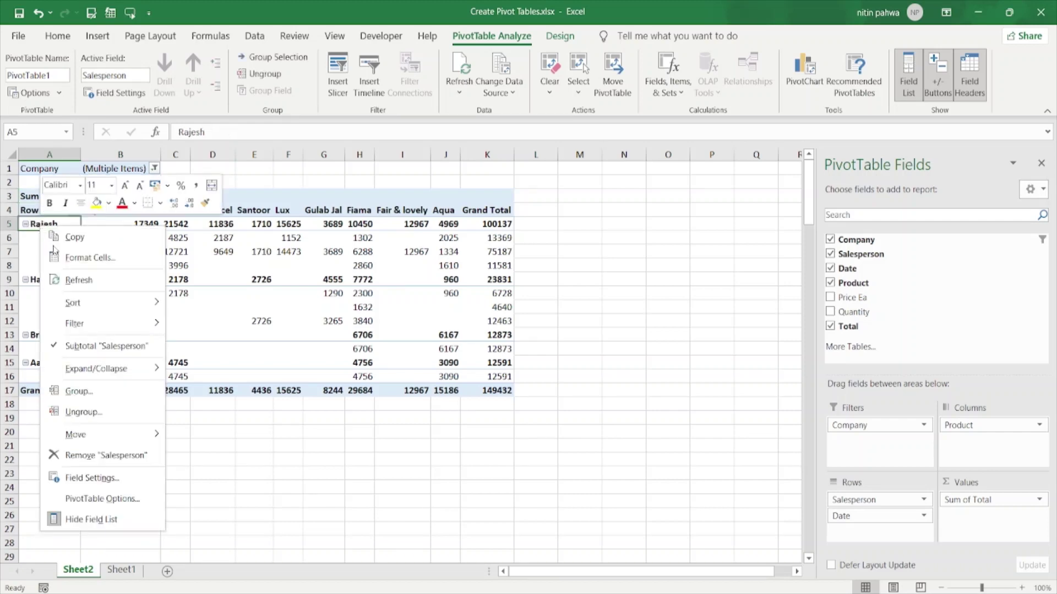
left_click(91, 346)
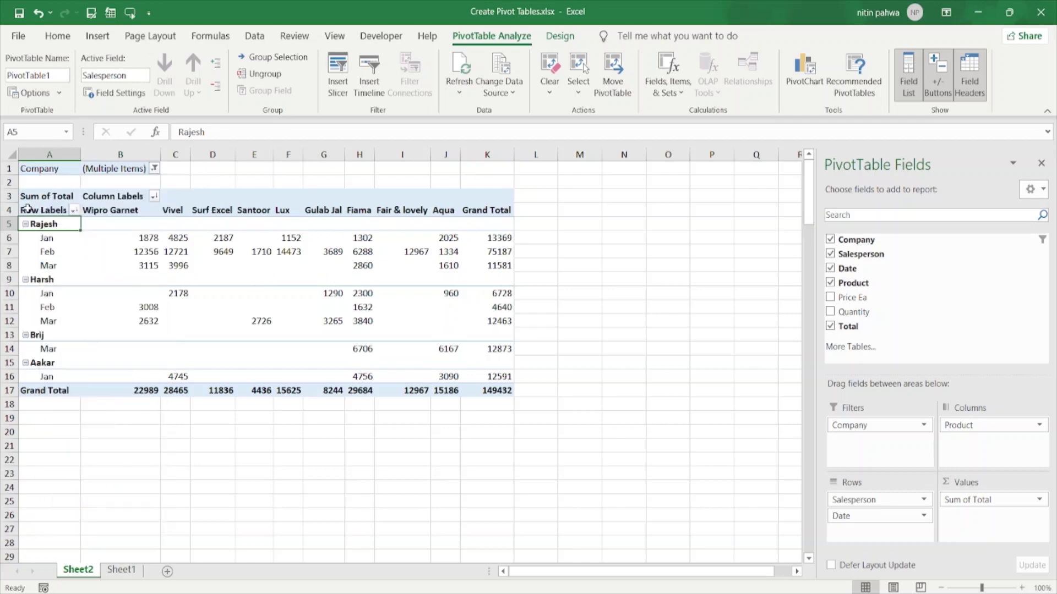
- Turn the Salesperson subtotals back on in the PivotTable and select the first salesperson's Wipro Garnet subtotal
right_click(34, 225)
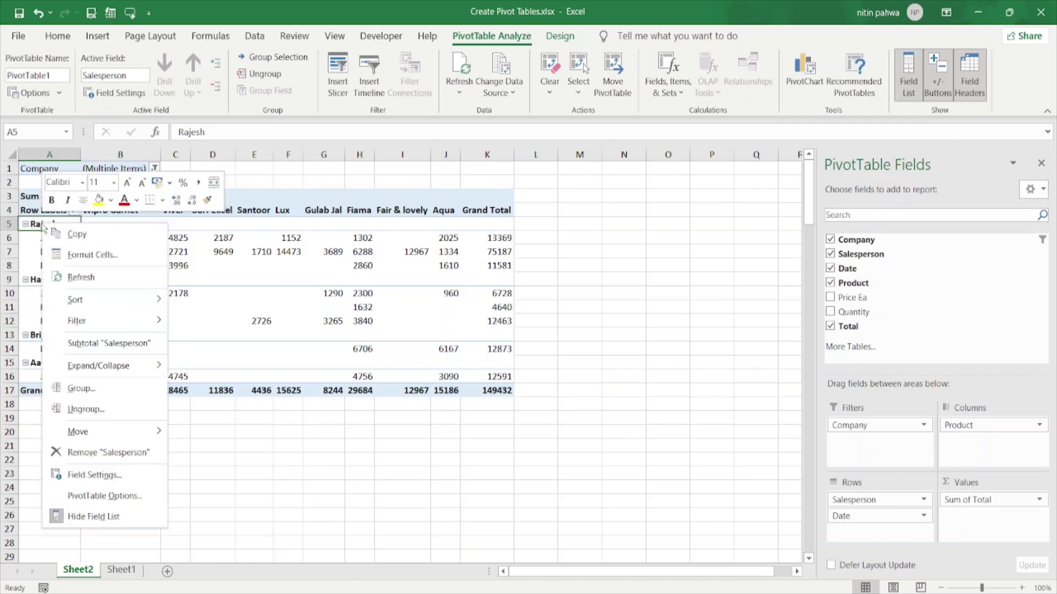
left_click(108, 353)
left_click(153, 225)
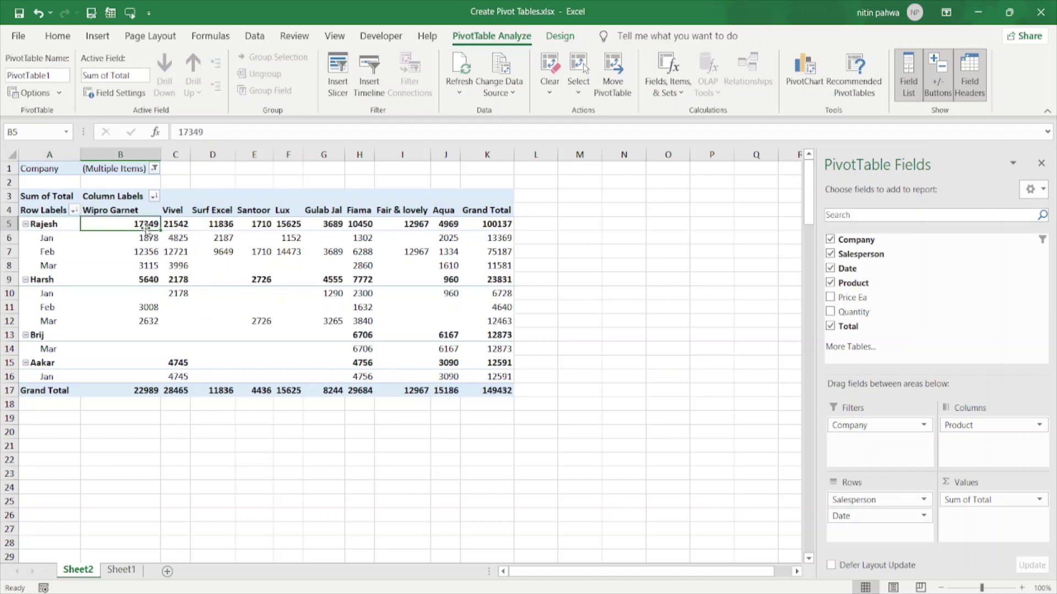
- Check the first salesperson's Wipro Garnet subtotal against the sum of the Jan to Mar values in B6:B8
mouse_move(146, 226)
key("Down")
key("shift+Down")
key("shift+Down")
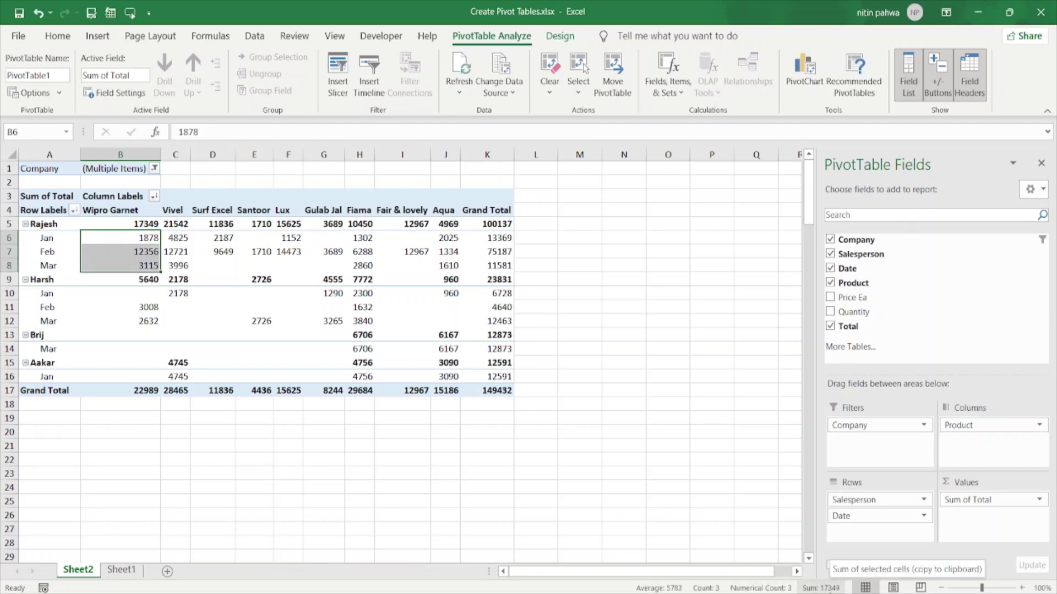
left_click(144, 223)
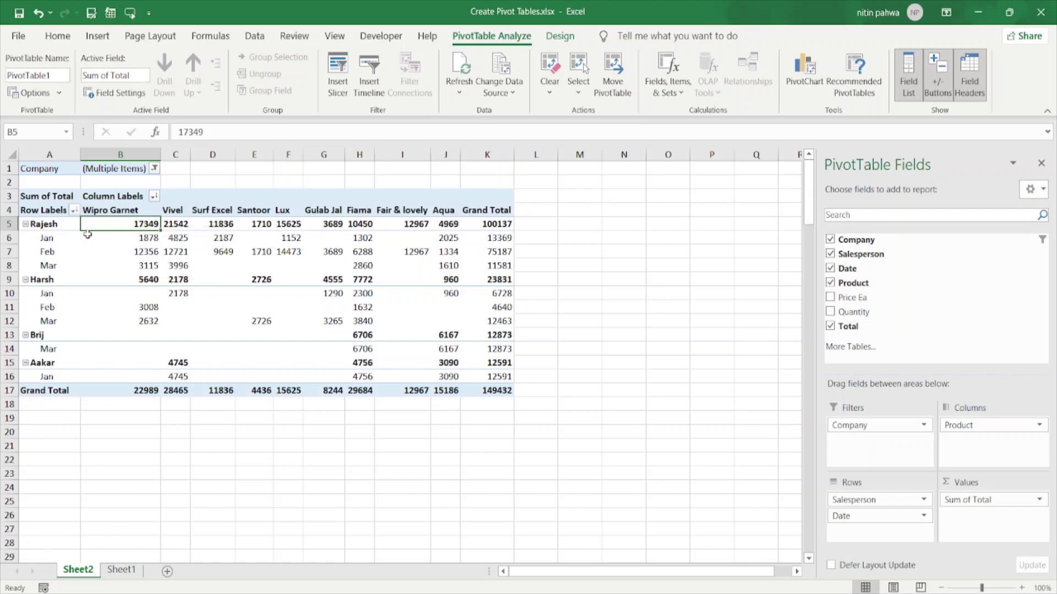
- Turn the Salesperson subtotals off again and expand the first salesperson's item in the PivotTable
right_click(68, 230)
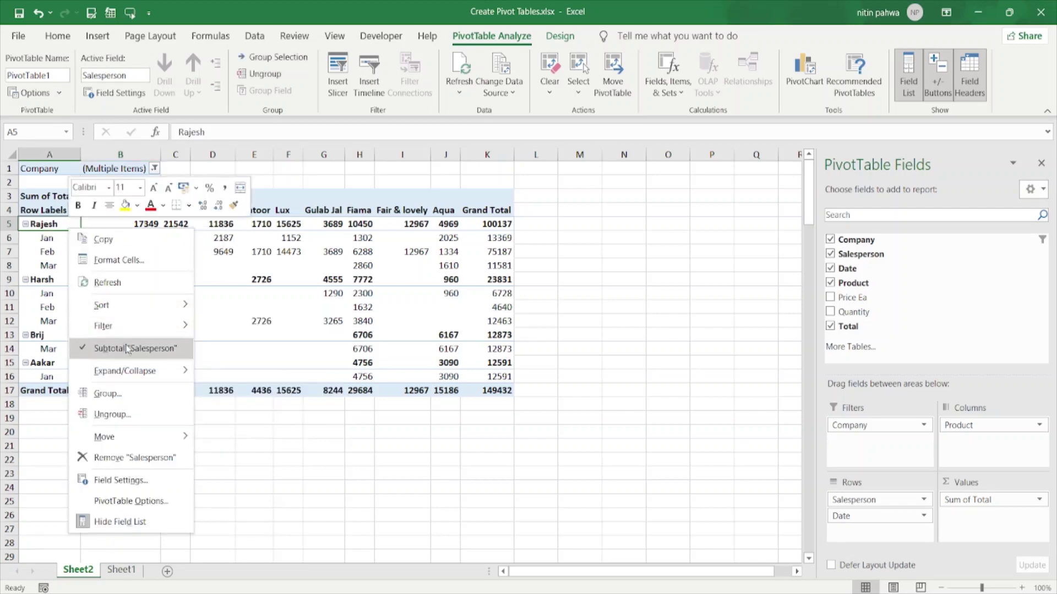
left_click(127, 348)
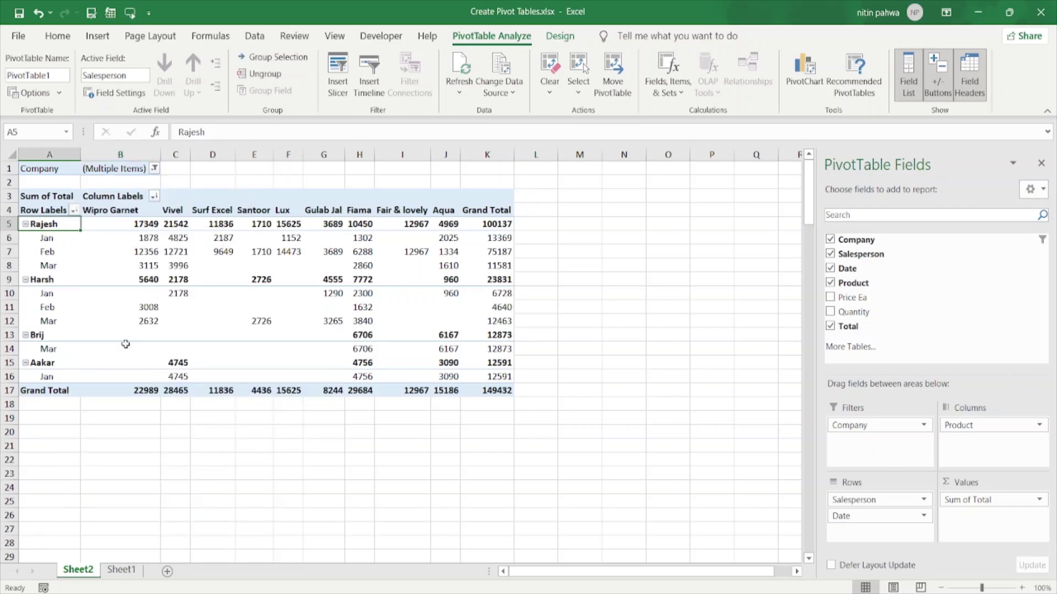
right_click(59, 224)
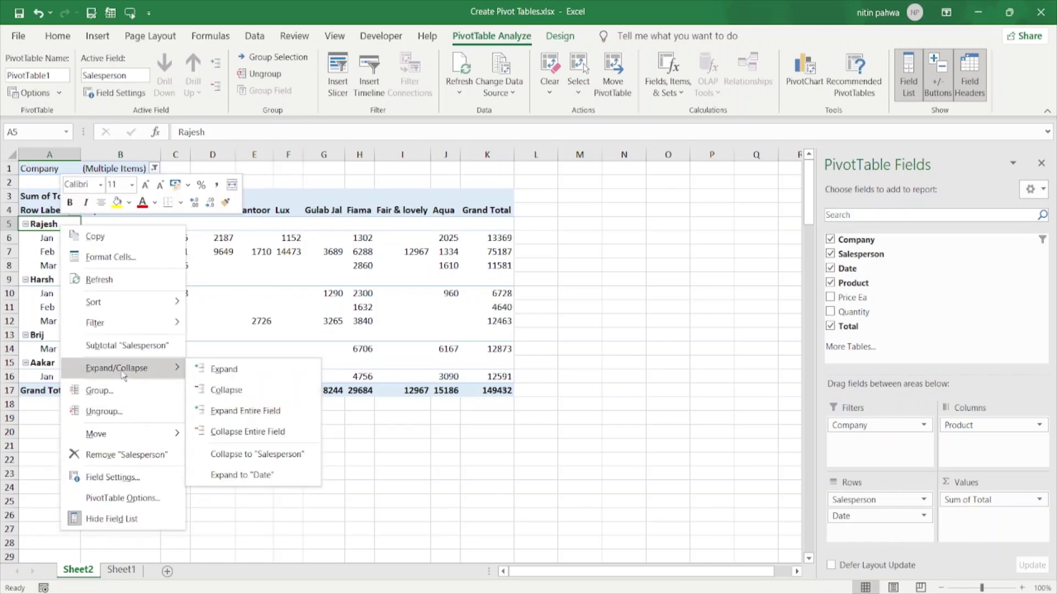
left_click(220, 367)
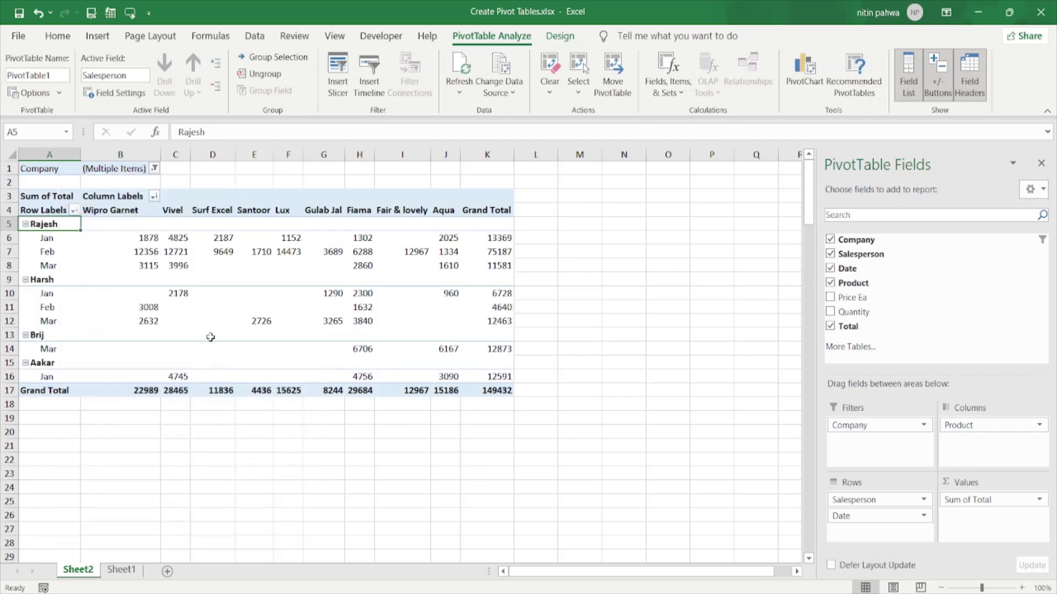
- Try to group the PivotTable's Salesperson items from the first salesperson's row label
right_click(66, 219)
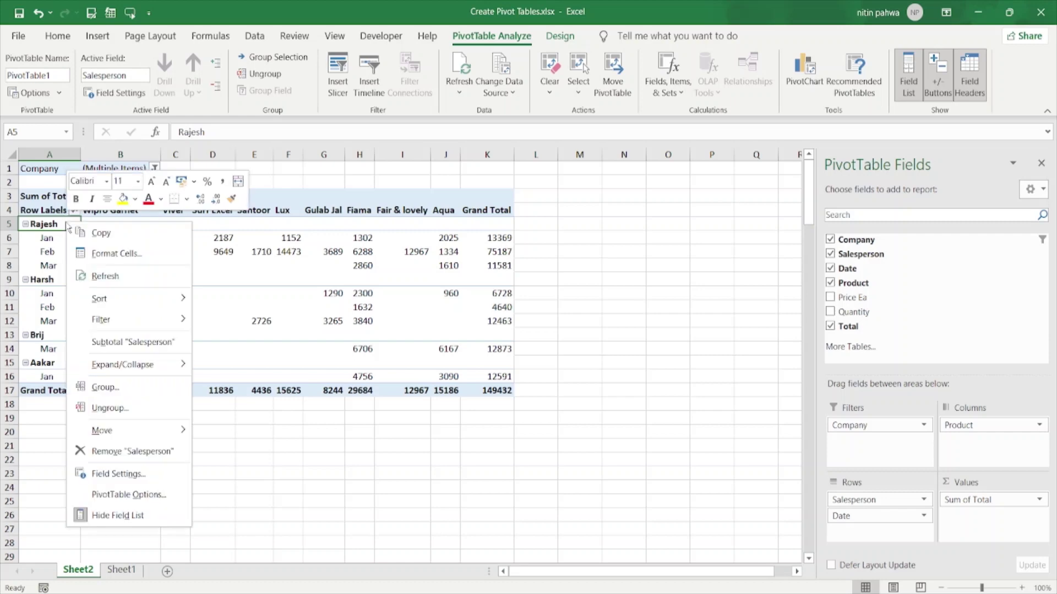
left_click(154, 383)
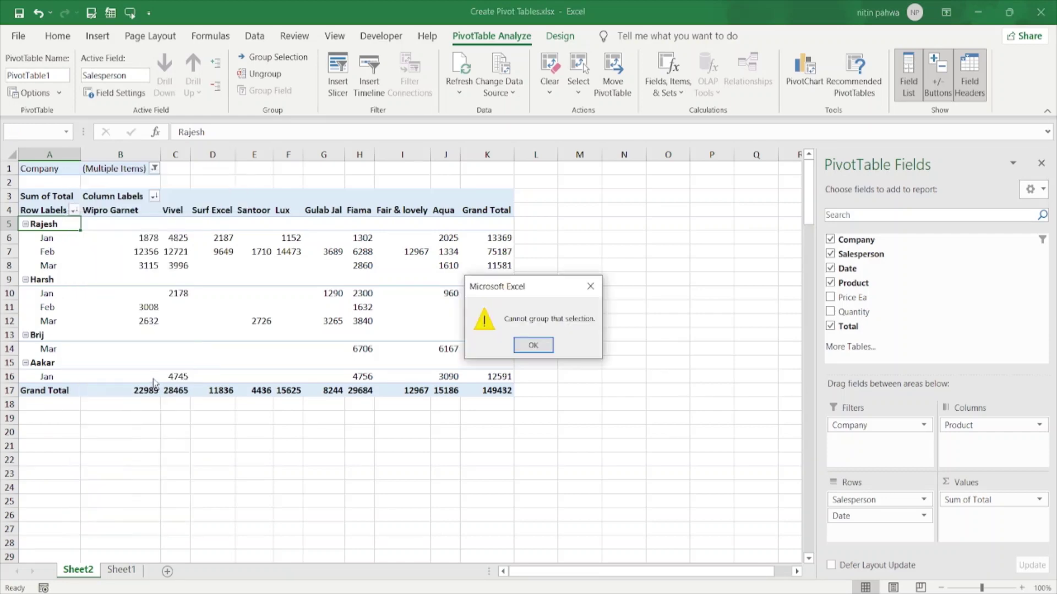
key("Return")
left_click(47, 213)
right_click(47, 214)
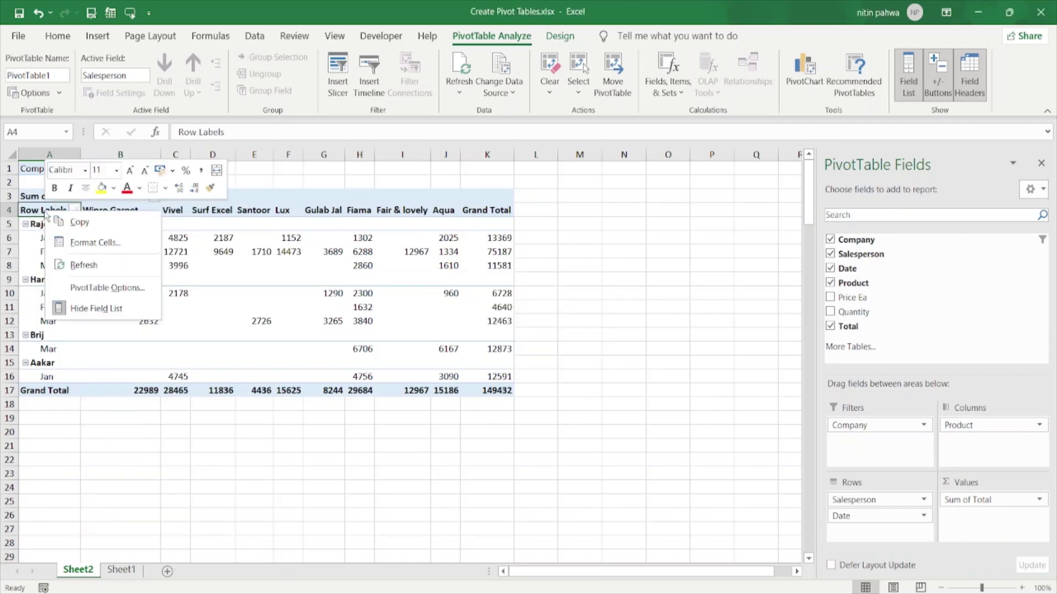
left_click(196, 333)
left_click(172, 307)
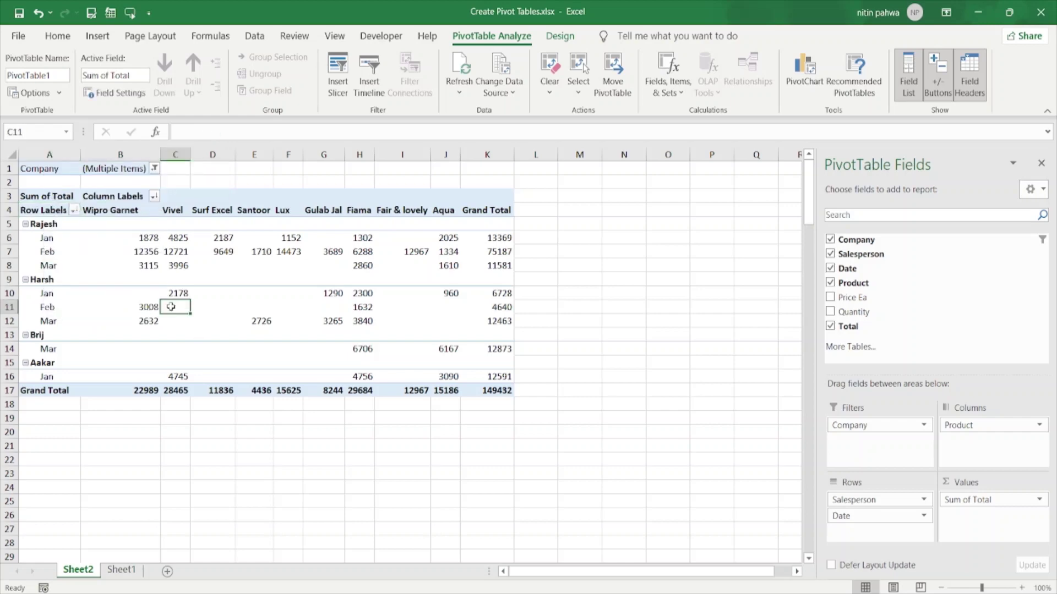
right_click(172, 306)
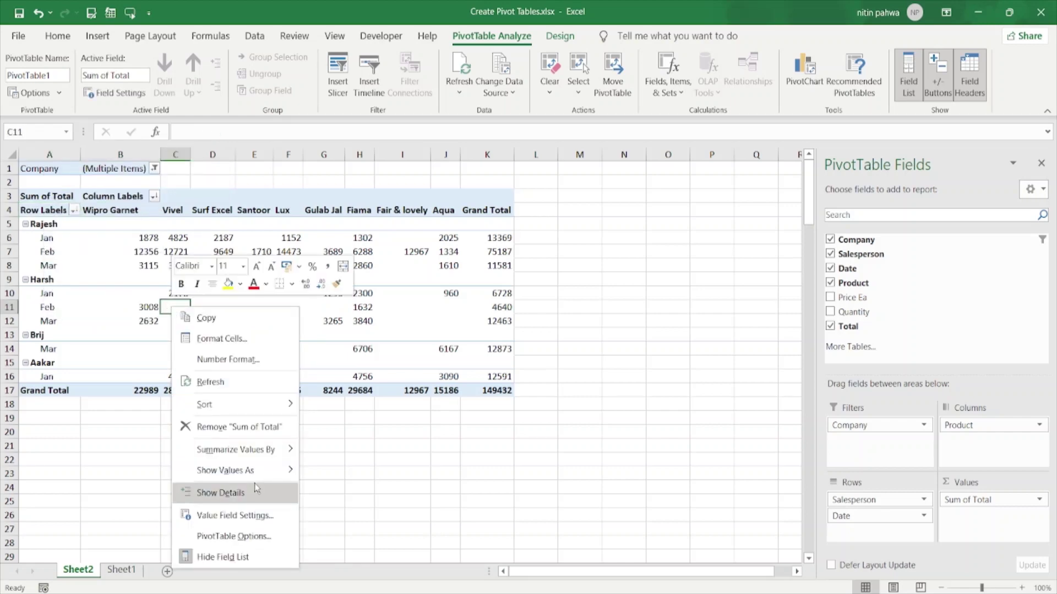
mouse_move(225, 407)
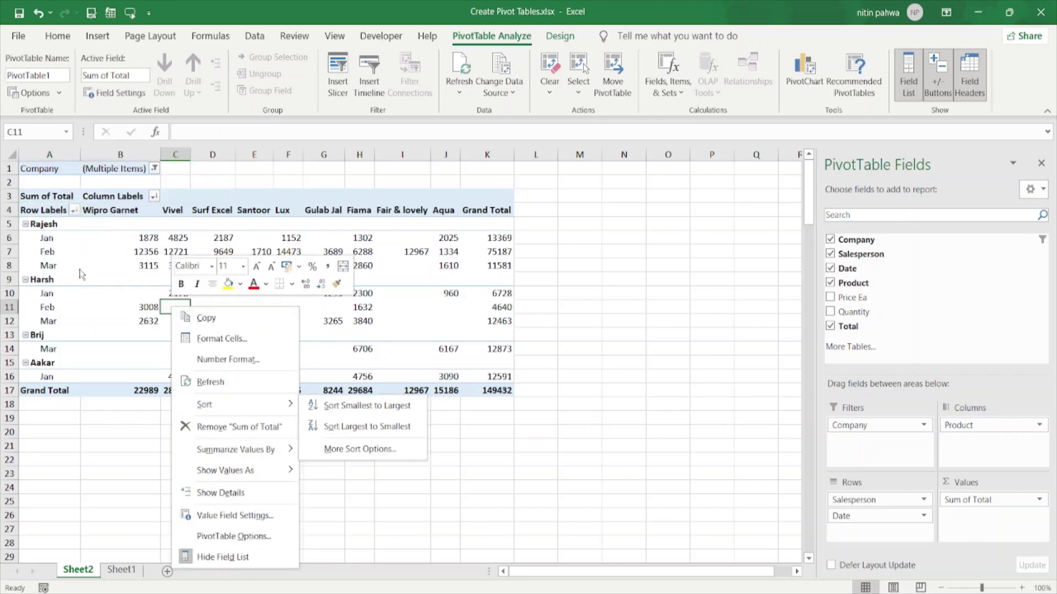
- Collapse the first salesperson's item in the PivotTable to hide its month rows
left_click(42, 220)
left_click(43, 225)
right_click(43, 225)
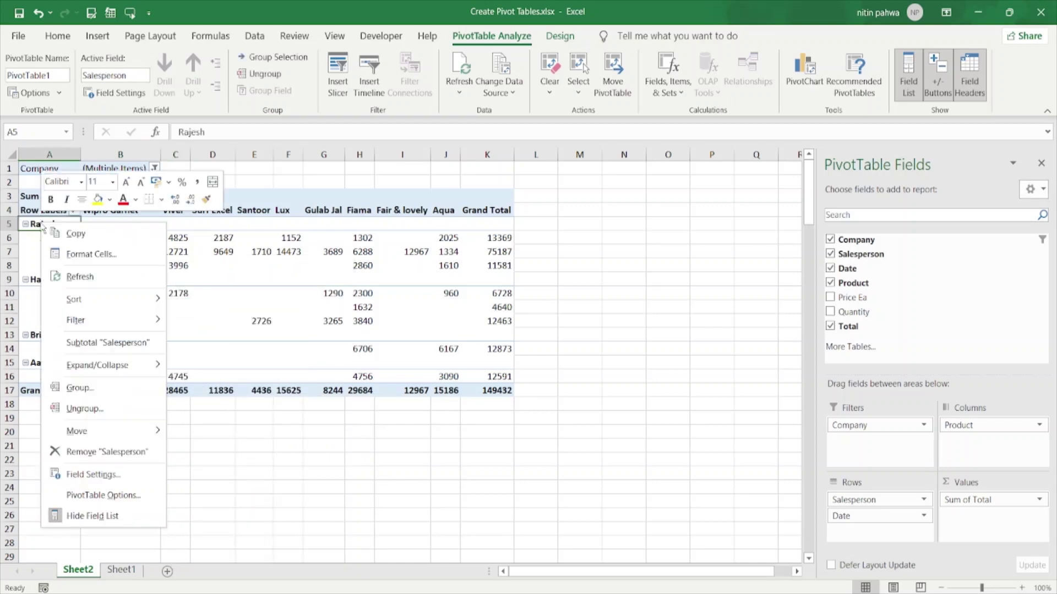
mouse_move(145, 363)
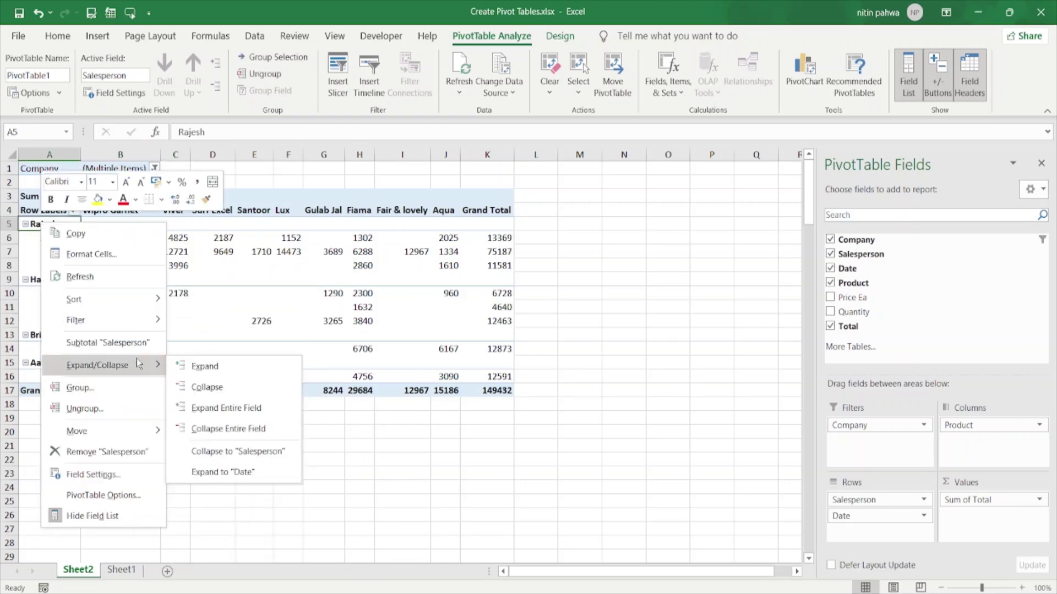
left_click(230, 392)
left_click(166, 290)
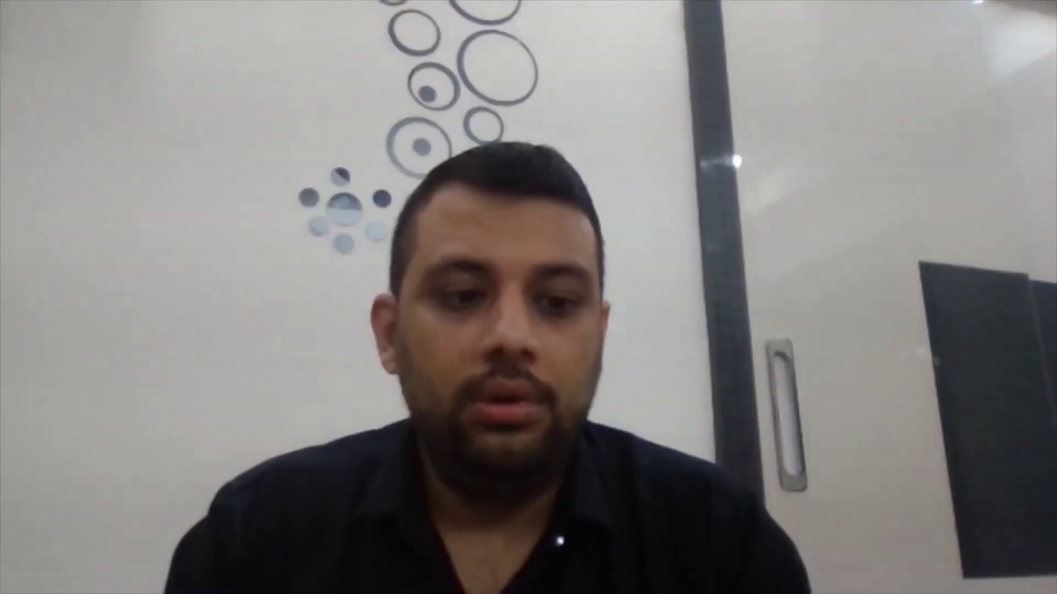